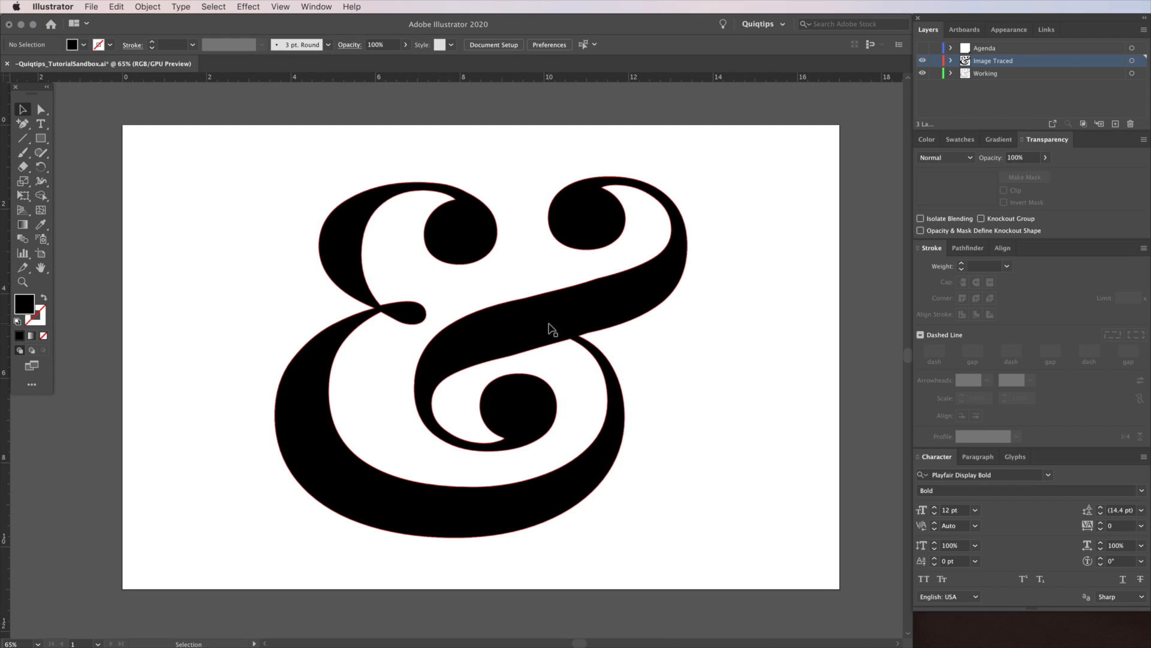
Try moving the anchor points along the inner edge of the ampersand's lower bowl downward, and undo the move
{"action": "key", "text": "a"}
{"action": "left_click", "coordinate": [552, 328]}
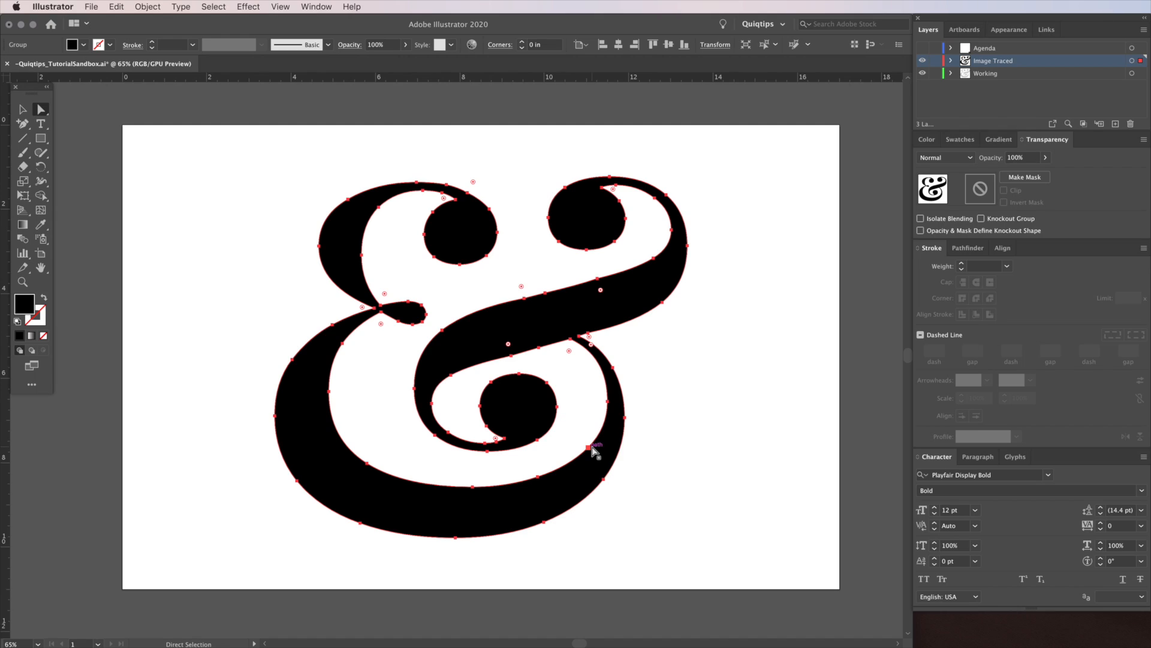
{"action": "left_click", "coordinate": [539, 476]}
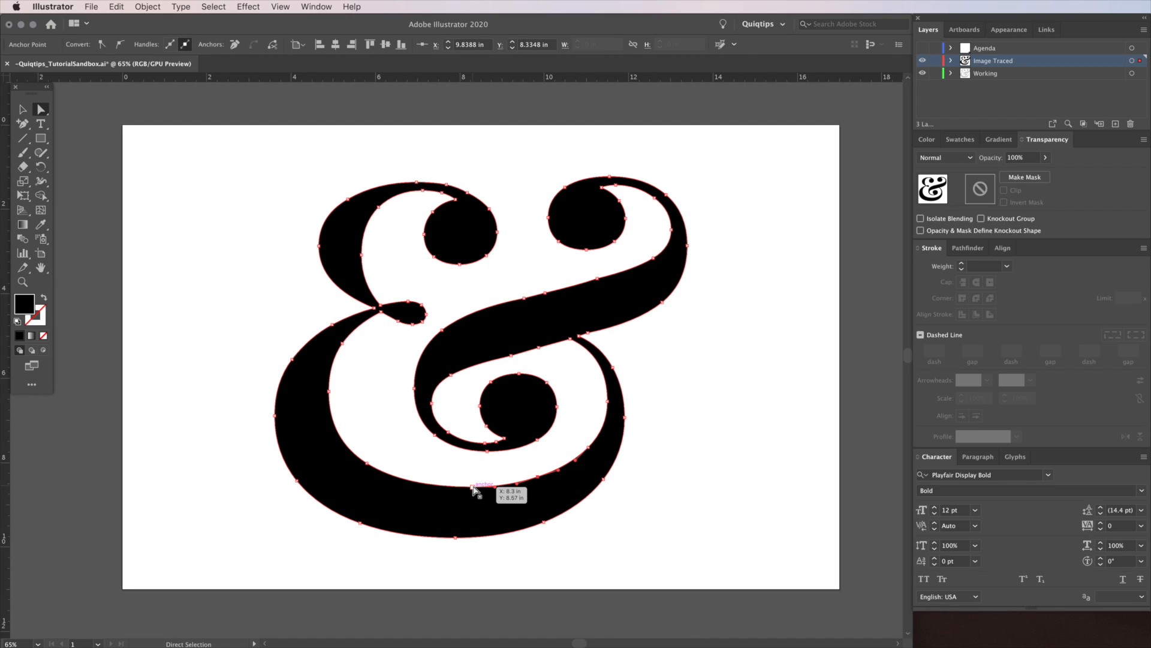
{"action": "left_click", "coordinate": [367, 463], "text": "shift"}
{"action": "left_click", "coordinate": [538, 477], "text": "shift"}
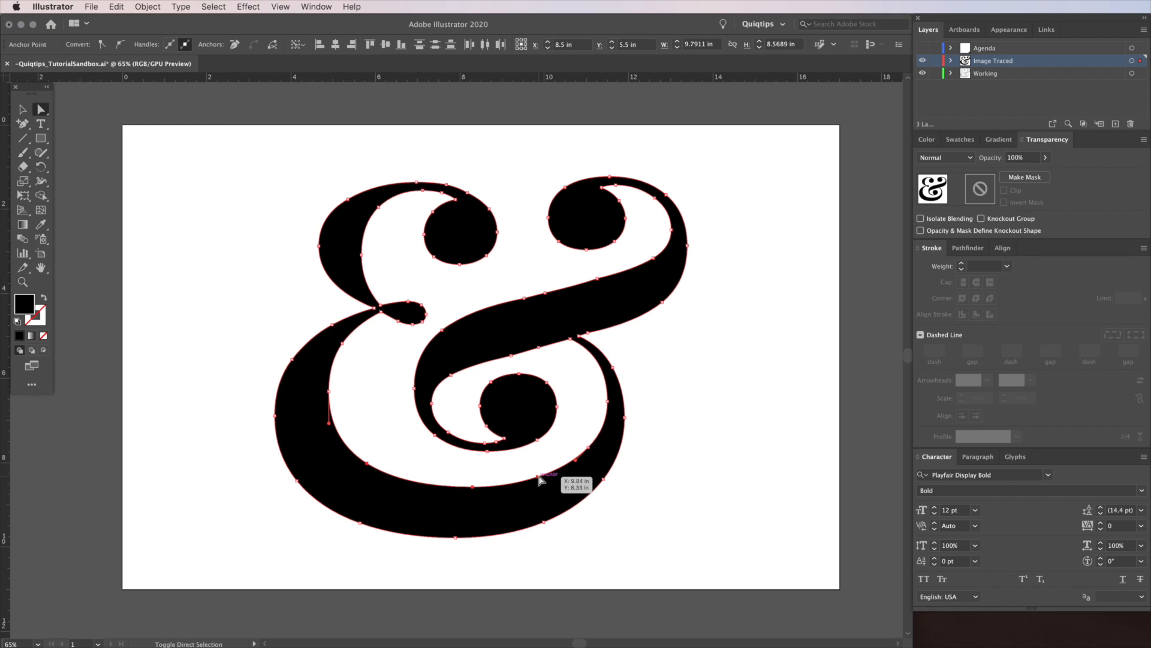
{"action": "left_click_drag", "start_coordinate": [541, 483], "coordinate": [535, 499]}
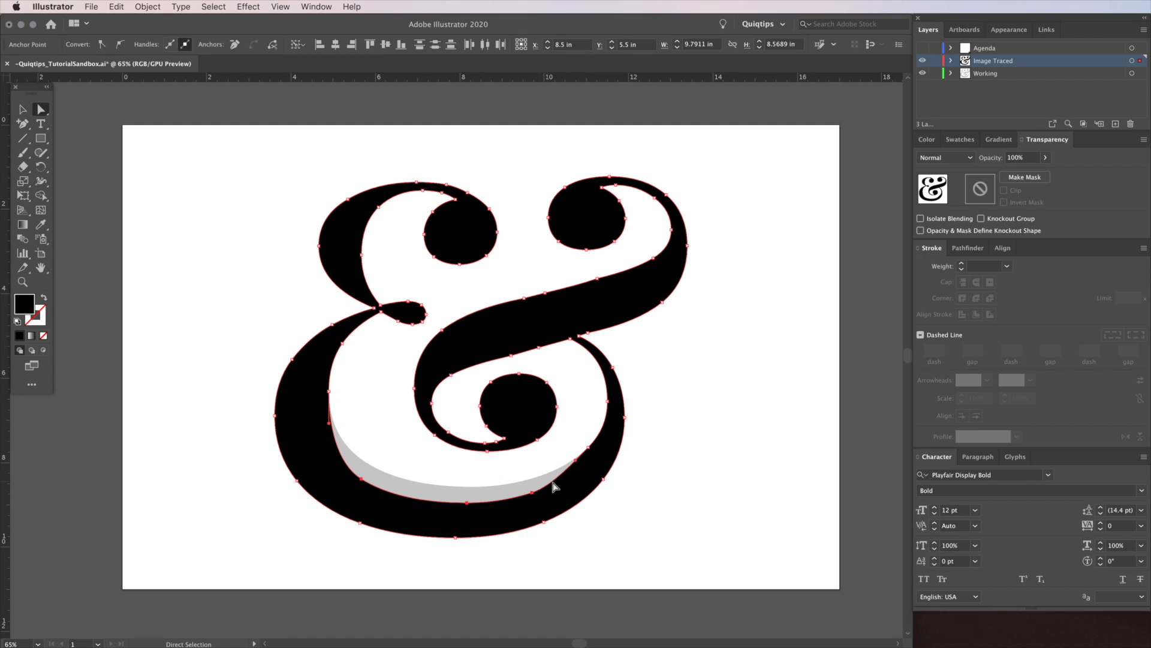
{"action": "key", "text": "super+z"}
Try moving the anchor points of the ampersand's upper-right curl down and to the left, undo the move and deselect
{"action": "left_click_drag", "start_coordinate": [537, 161], "coordinate": [634, 320]}
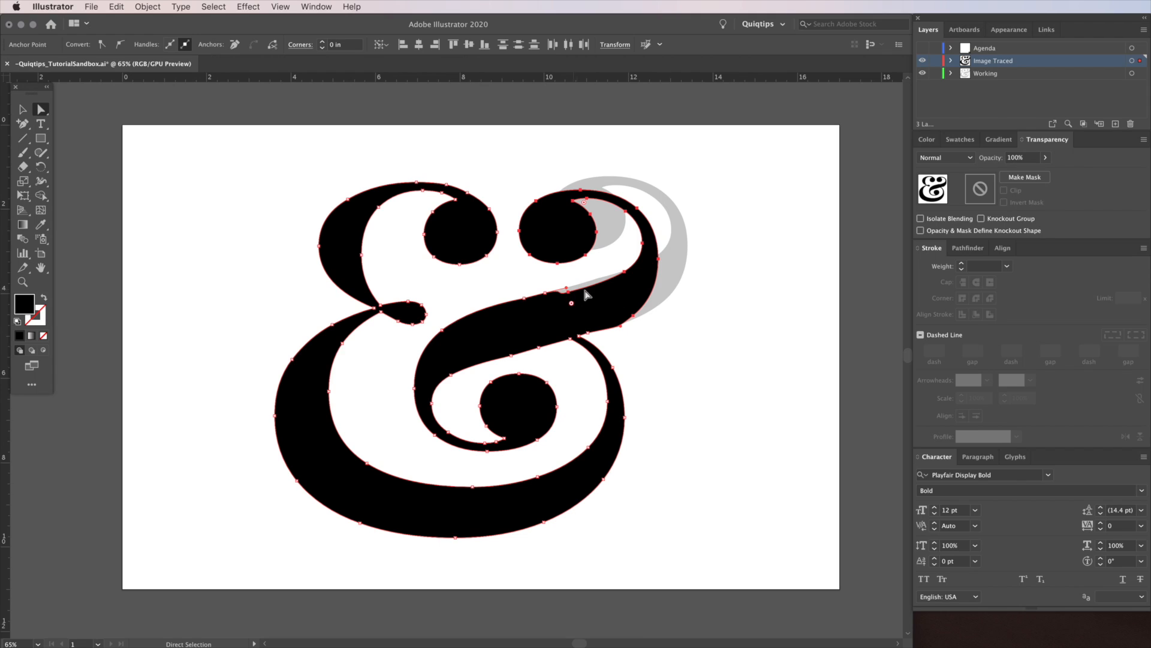
{"action": "key", "text": "super"}
{"action": "key", "text": "super+z"}
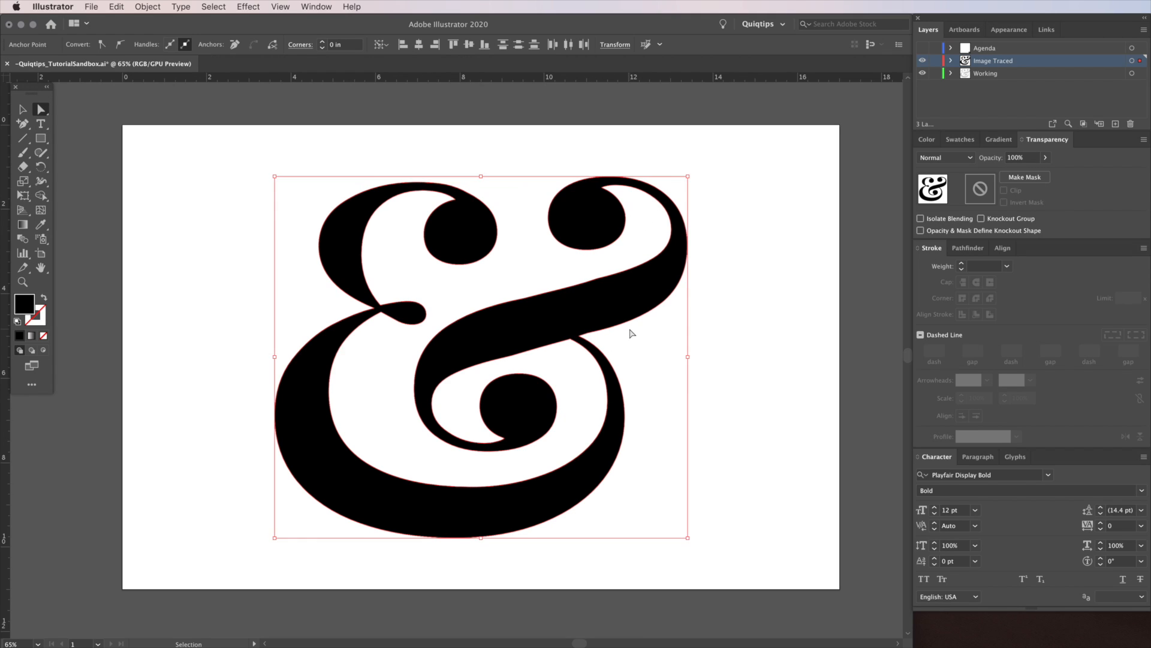
{"action": "left_click", "coordinate": [686, 342]}
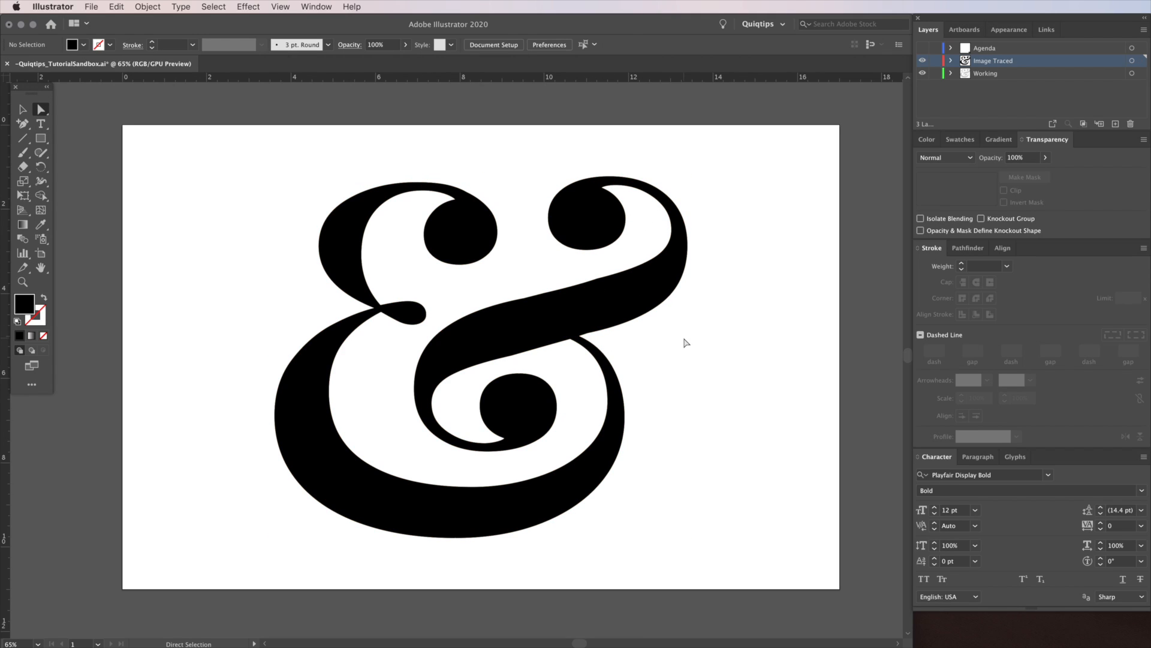
Hide the Image Traced layer and make the Working layer active
{"action": "left_click", "coordinate": [922, 60]}
{"action": "key", "text": "space"}
{"action": "left_click_drag", "start_coordinate": [680, 168], "coordinate": [695, 171]}
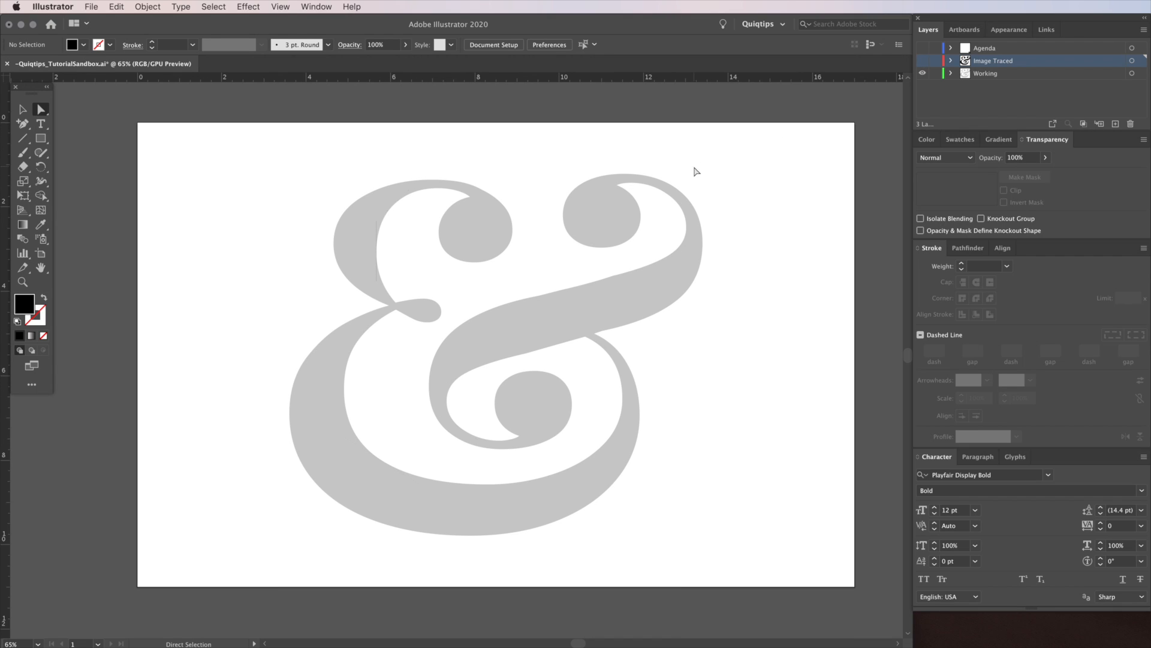
{"action": "key", "text": "p"}
{"action": "left_click", "coordinate": [987, 73]}
{"action": "key", "text": "v"}
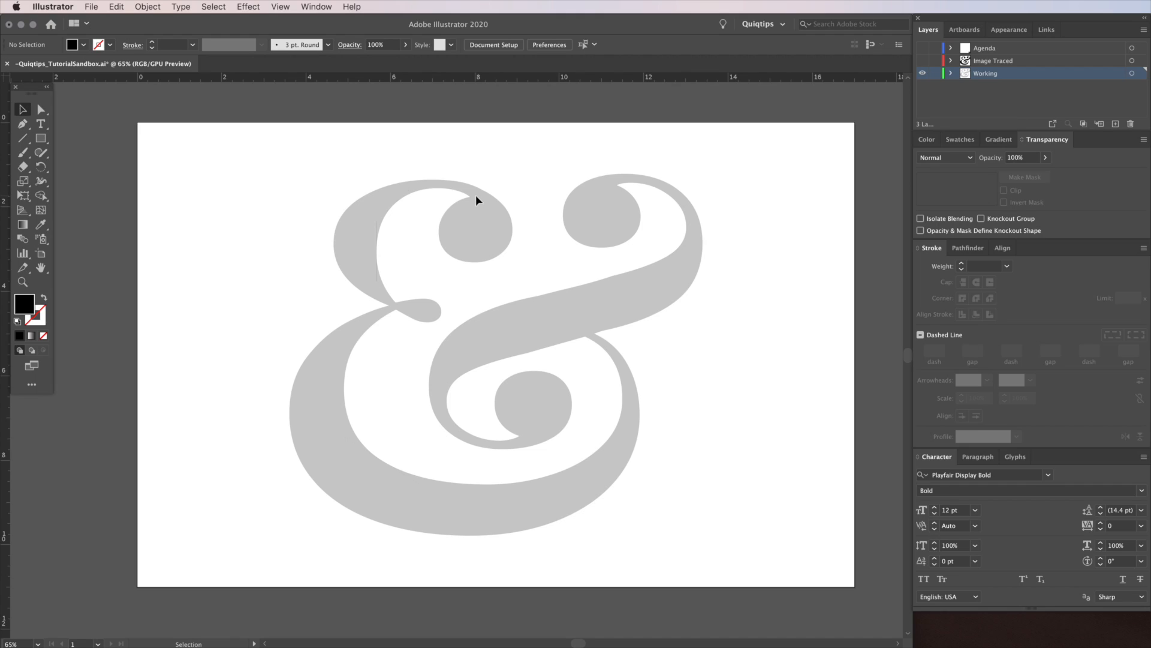
Set up the Pen tool with no fill and a 0.5 pt black stroke
{"action": "key", "text": "p"}
{"action": "key", "text": "alt"}
{"action": "scroll", "coordinate": [433, 184], "scroll_direction": "up", "scroll_amount": 2}
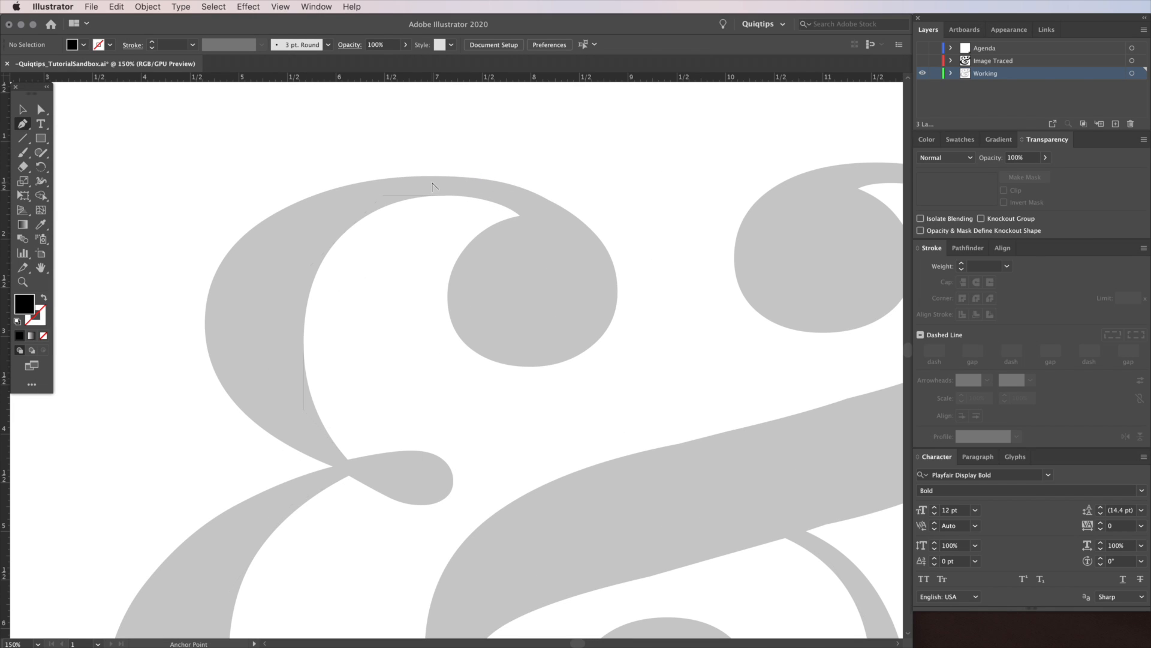
{"action": "key", "text": "space"}
{"action": "left_click_drag", "start_coordinate": [433, 185], "coordinate": [443, 183]}
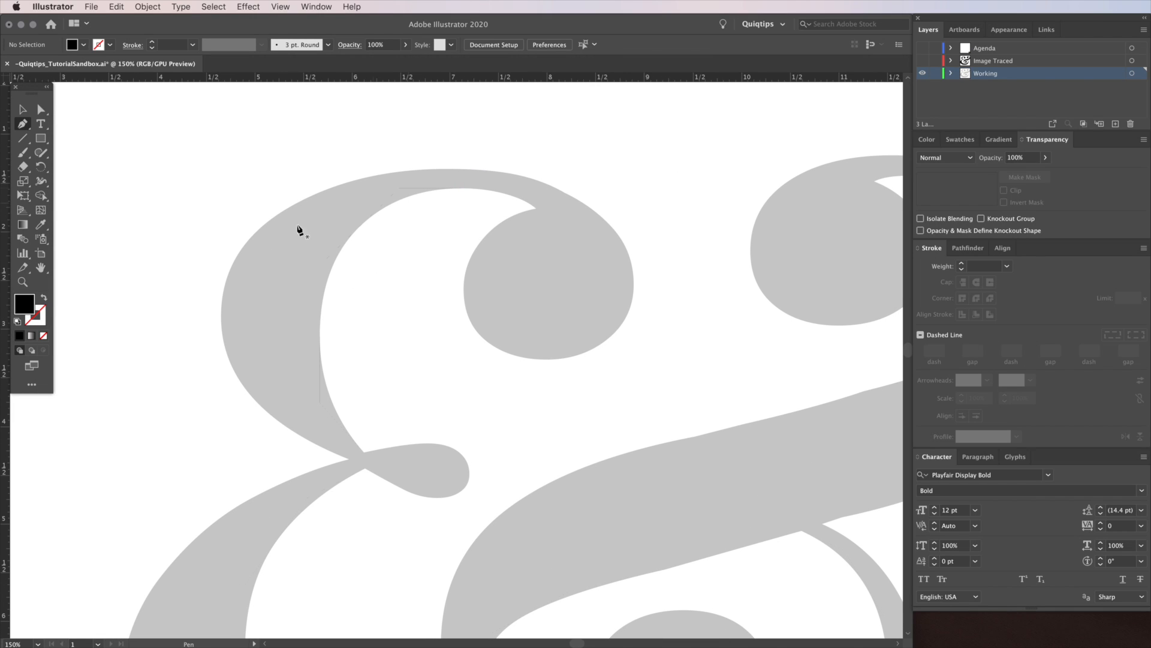
{"action": "left_click", "coordinate": [18, 320]}
{"action": "left_click", "coordinate": [43, 335]}
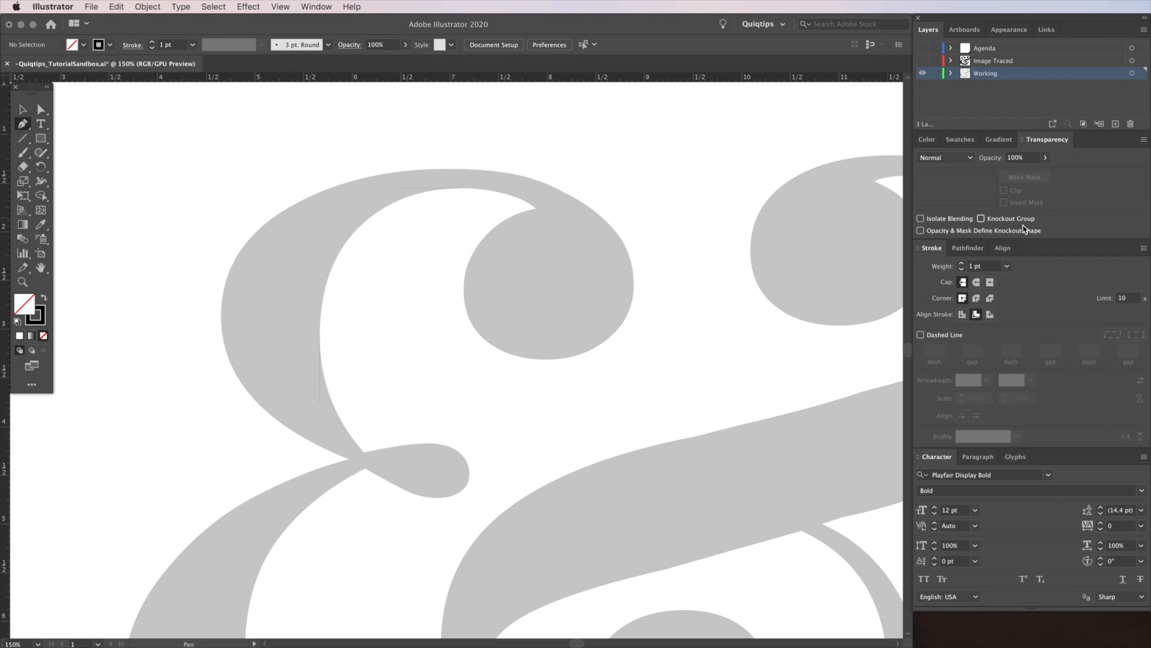
{"action": "left_click", "coordinate": [1009, 268]}
{"action": "left_click", "coordinate": [1019, 300]}
Begin the pen path at the upper-left bowl's top edge, adding straight corner points at its left extreme, the crossing notch and the lower bowl's left extreme
{"action": "left_click", "coordinate": [450, 170]}
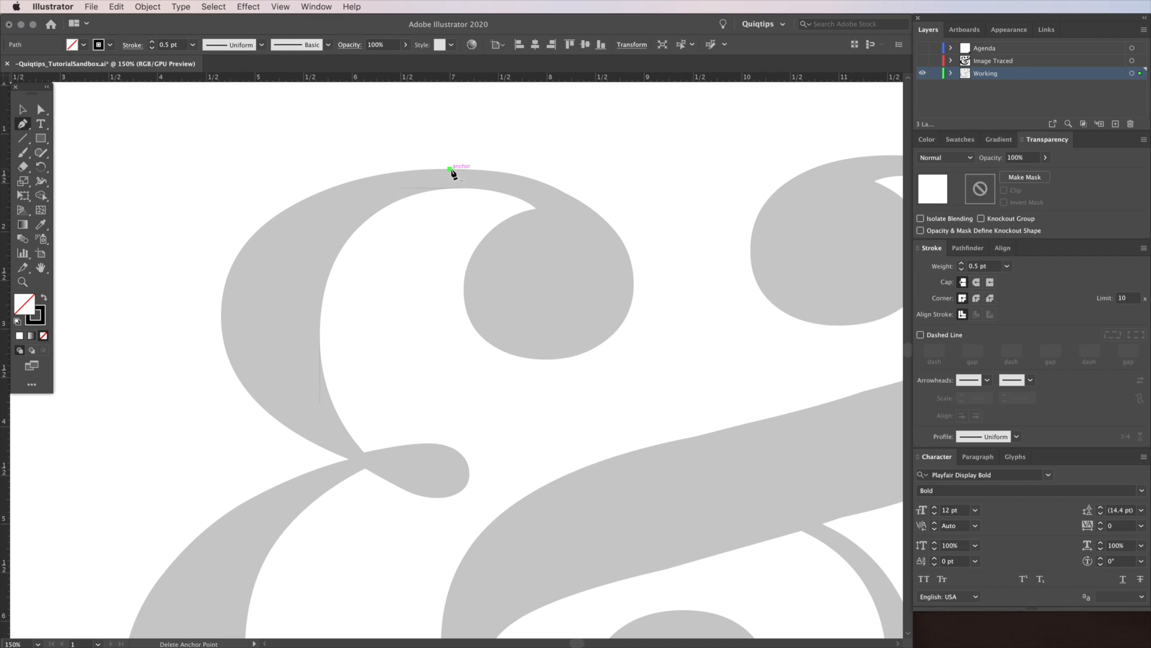
{"action": "left_click", "coordinate": [453, 172]}
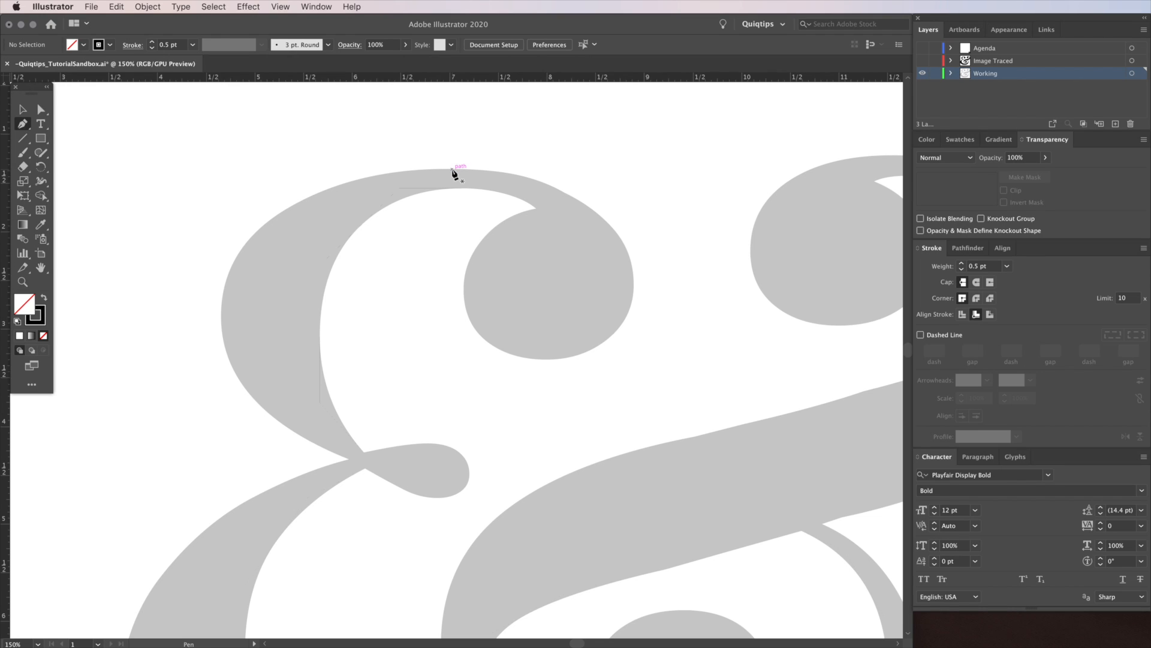
{"action": "left_click", "coordinate": [453, 170]}
{"action": "left_click", "coordinate": [221, 309]}
{"action": "scroll", "coordinate": [344, 321], "scroll_direction": "down", "scroll_amount": 5}
{"action": "scroll", "coordinate": [344, 321], "scroll_direction": "left", "scroll_amount": 3}
{"action": "left_click", "coordinate": [422, 314]}
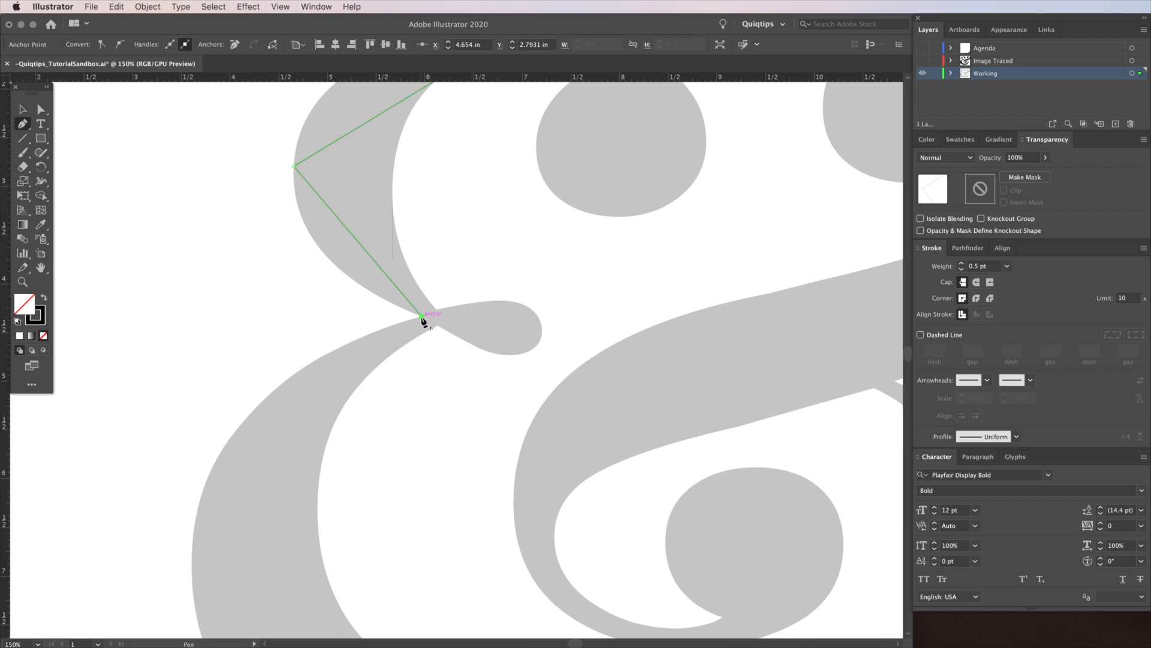
{"action": "scroll", "coordinate": [423, 322], "scroll_direction": "down", "scroll_amount": 5}
{"action": "scroll", "coordinate": [423, 322], "scroll_direction": "left", "scroll_amount": 3}
{"action": "left_click", "coordinate": [299, 345]}
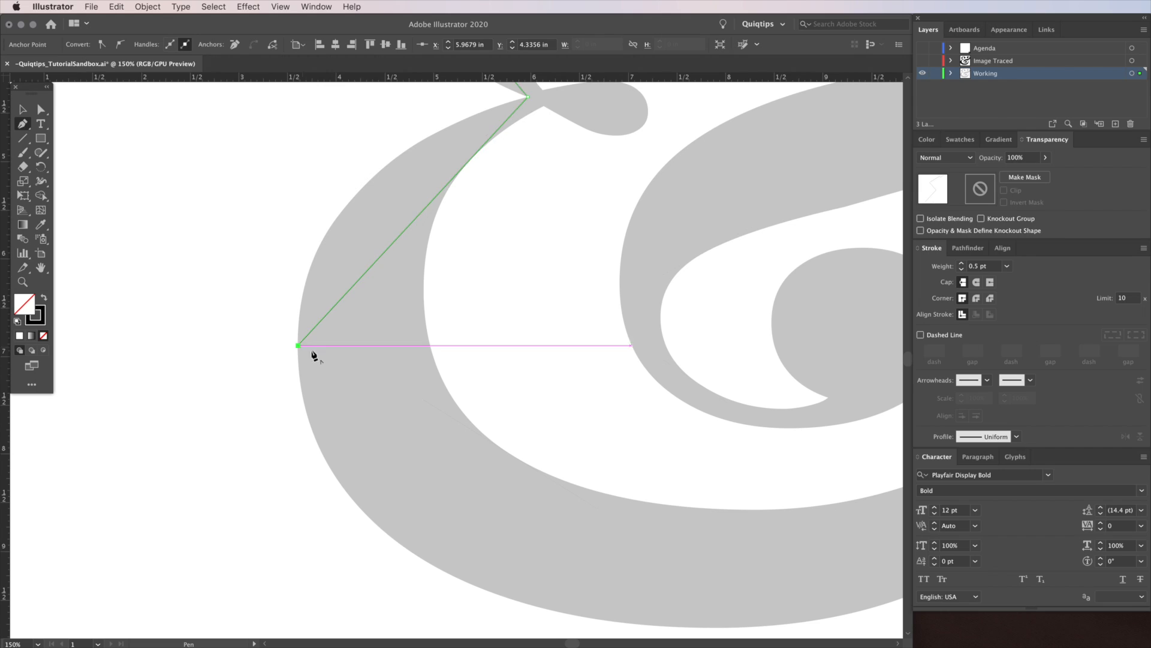
Continue the path with points at the lower bowl's bottom and right extremes, the junction under the diagonal and the upper-right curl's right extreme
{"action": "scroll", "coordinate": [302, 350], "scroll_direction": "down", "scroll_amount": 5}
{"action": "scroll", "coordinate": [302, 350], "scroll_direction": "right", "scroll_amount": 3}
{"action": "left_click_drag", "start_coordinate": [483, 407], "coordinate": [578, 405]}
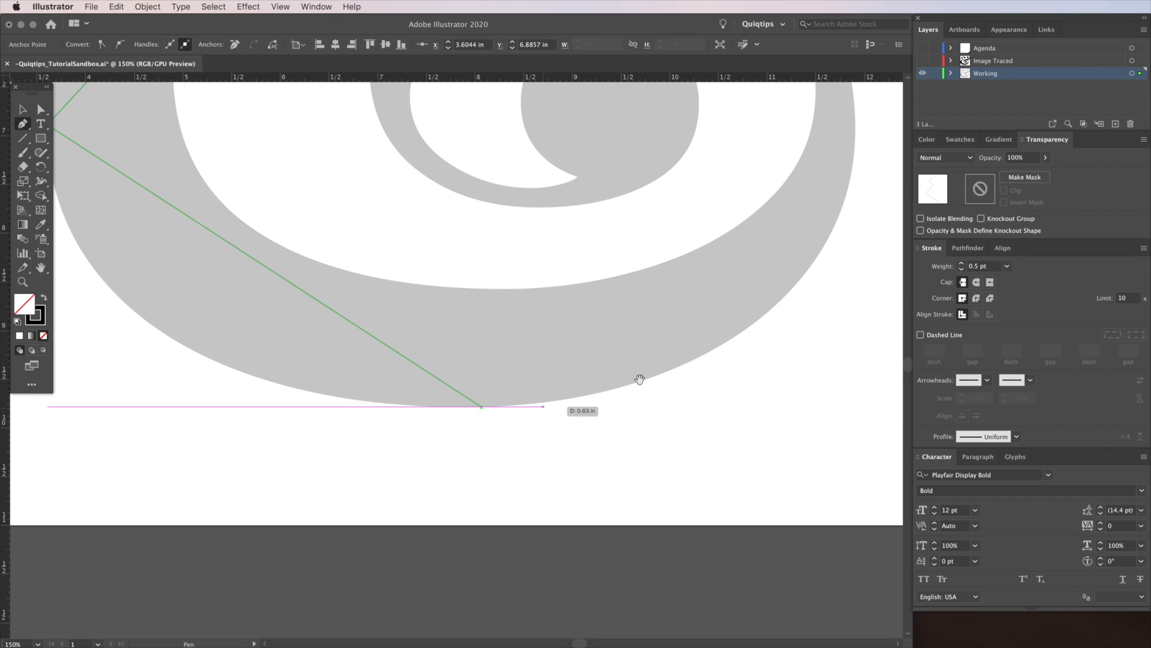
{"action": "left_click_drag", "start_coordinate": [722, 330], "coordinate": [503, 488]}
{"action": "left_click", "coordinate": [631, 289]}
{"action": "left_click_drag", "start_coordinate": [662, 199], "coordinate": [611, 467]}
{"action": "left_click", "coordinate": [473, 370]}
{"action": "left_click_drag", "start_coordinate": [684, 255], "coordinate": [521, 522]}
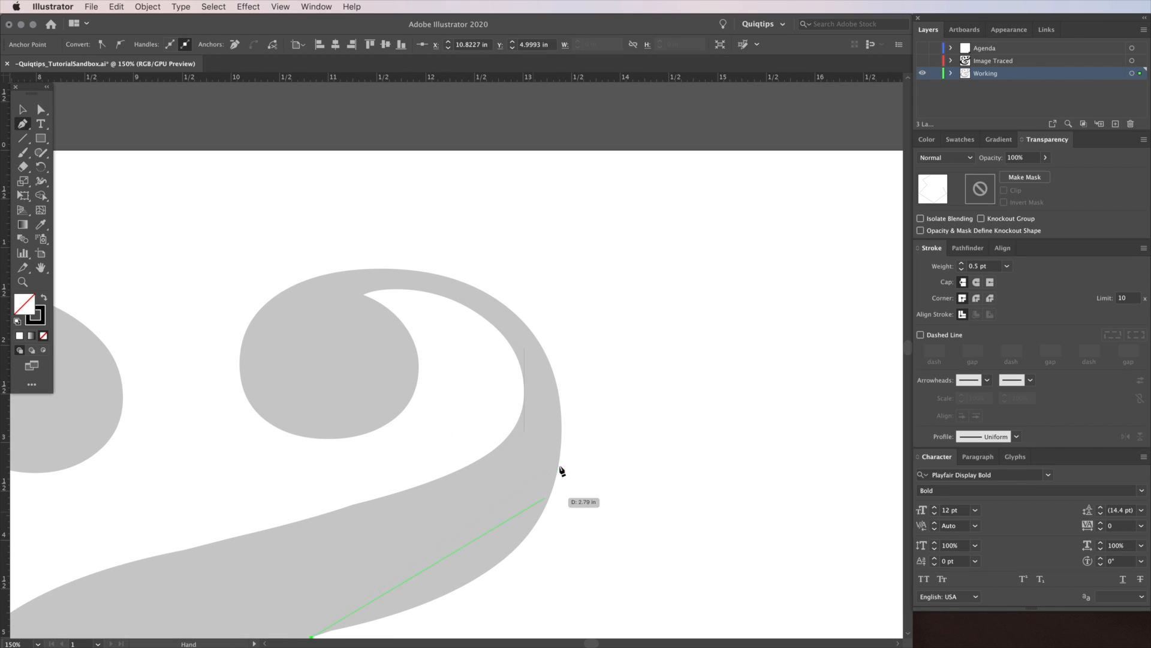
{"action": "left_click", "coordinate": [562, 418]}
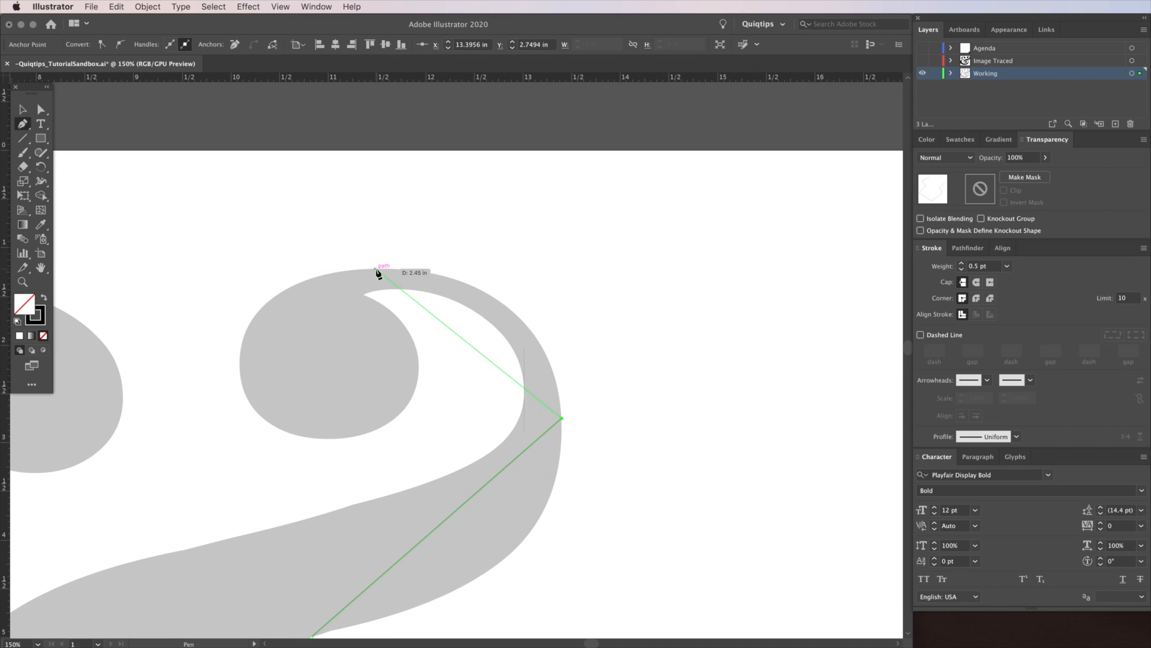
Add points at the top of the upper-right curl, around the left, bottom and right of its ball, and at the inner tip
{"action": "left_click", "coordinate": [382, 268]}
{"action": "left_click_drag", "start_coordinate": [326, 354], "coordinate": [480, 297]}
{"action": "left_click", "coordinate": [394, 307]}
{"action": "left_click", "coordinate": [482, 380]}
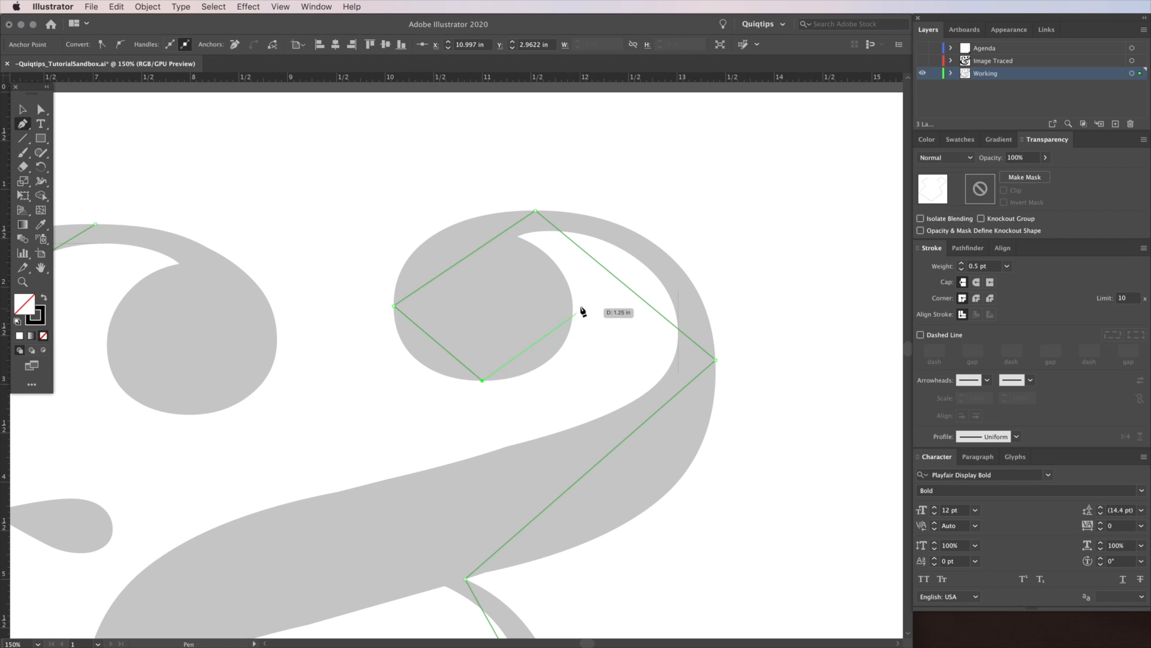
{"action": "left_click", "coordinate": [573, 307]}
{"action": "left_click", "coordinate": [518, 238]}
Add points at the upper-right curl's inner top and inner right extremes, and at the left extreme of the diagonal's lower curve
{"action": "scroll", "coordinate": [564, 231], "scroll_direction": "up", "scroll_amount": 2}
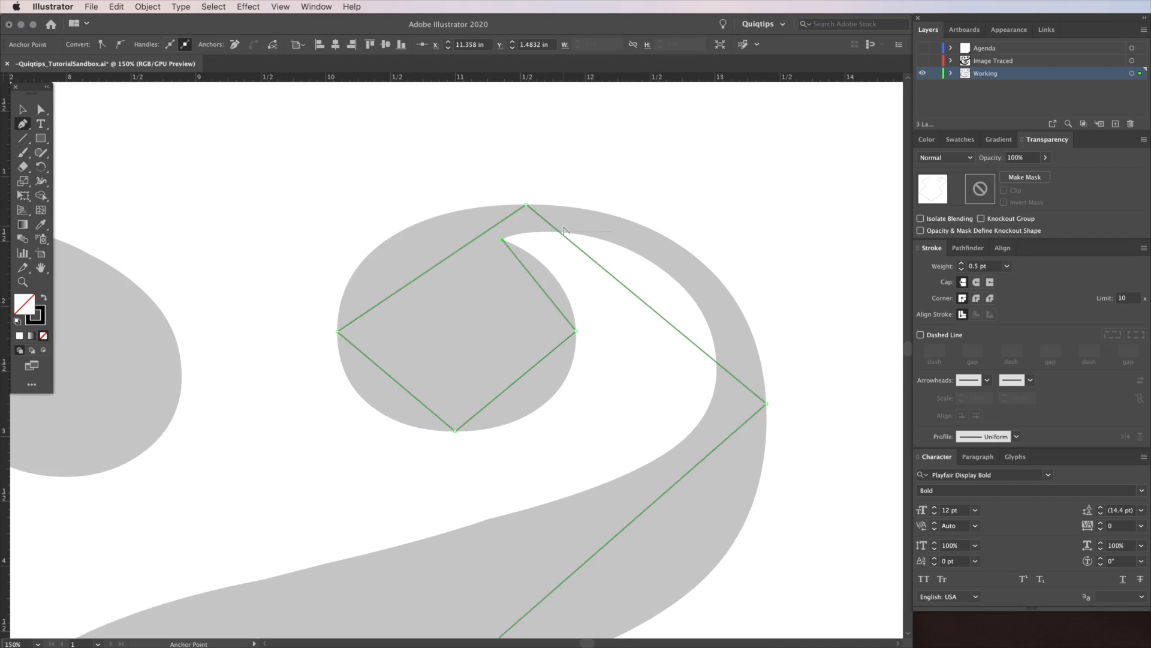
{"action": "scroll", "coordinate": [564, 230], "scroll_direction": "up", "scroll_amount": 3}
{"action": "scroll", "coordinate": [761, 440], "scroll_direction": "down", "scroll_amount": 3}
{"action": "scroll", "coordinate": [761, 441], "scroll_direction": "right", "scroll_amount": 5}
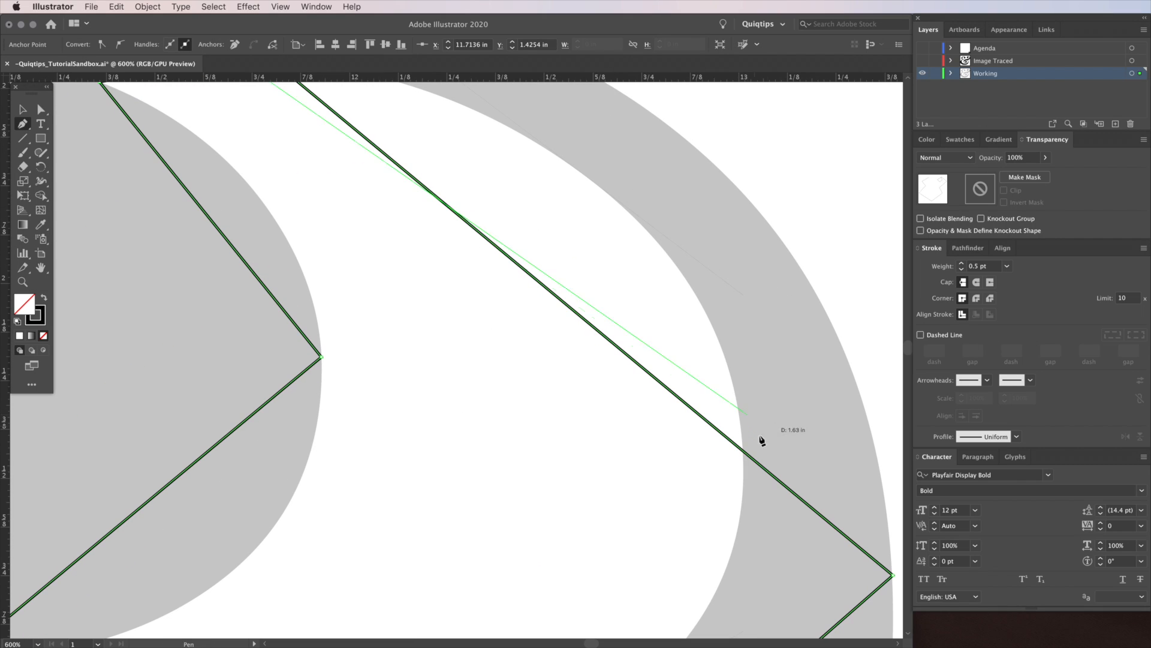
{"action": "scroll", "coordinate": [743, 442], "scroll_direction": "down", "scroll_amount": 4}
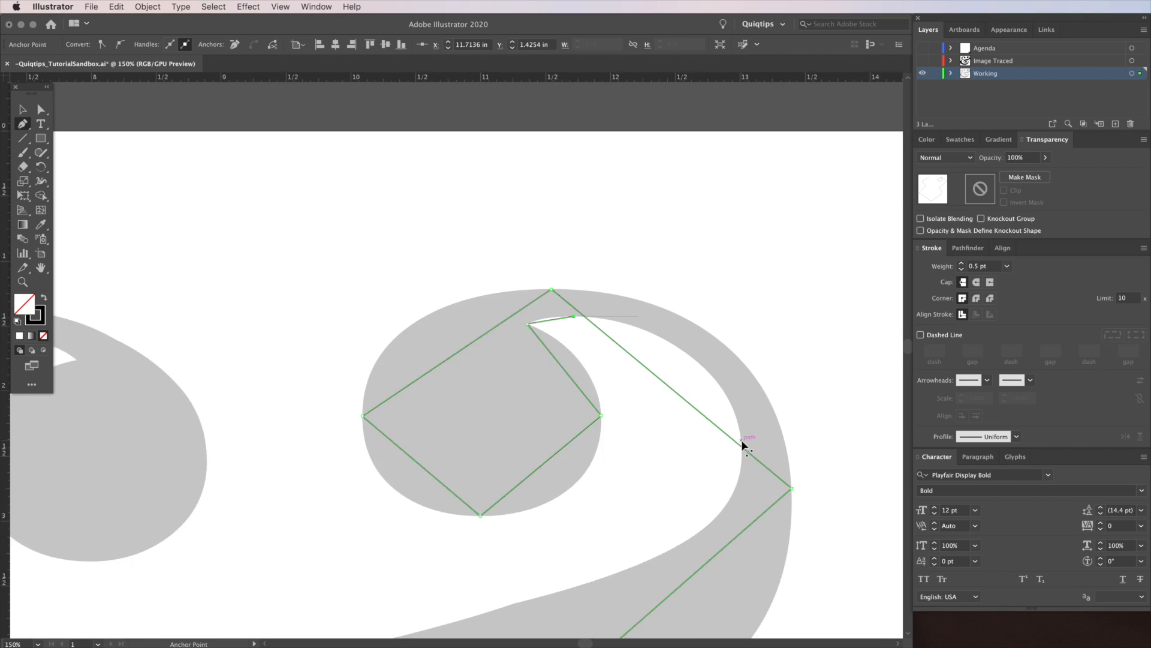
{"action": "scroll", "coordinate": [742, 440], "scroll_direction": "up", "scroll_amount": 4}
{"action": "left_click", "coordinate": [741, 454]}
{"action": "scroll", "coordinate": [699, 444], "scroll_direction": "down", "scroll_amount": 5}
{"action": "left_click_drag", "start_coordinate": [592, 484], "coordinate": [790, 300]}
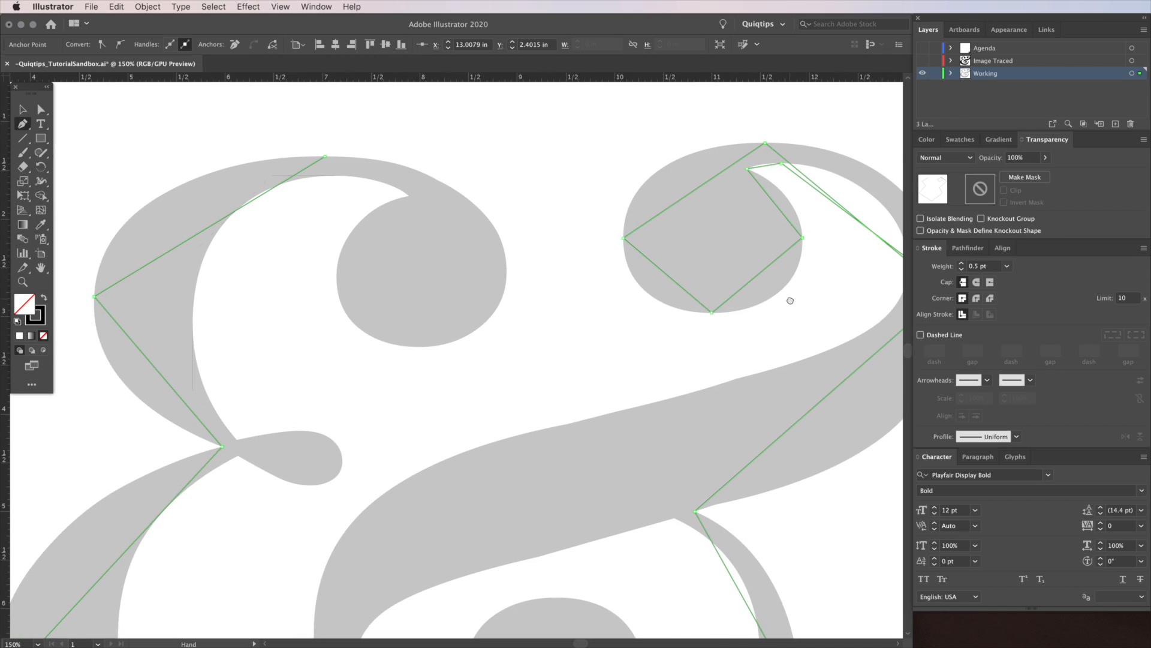
{"action": "scroll", "coordinate": [650, 265], "scroll_direction": "down", "scroll_amount": 4}
{"action": "scroll", "coordinate": [650, 265], "scroll_direction": "right", "scroll_amount": 5}
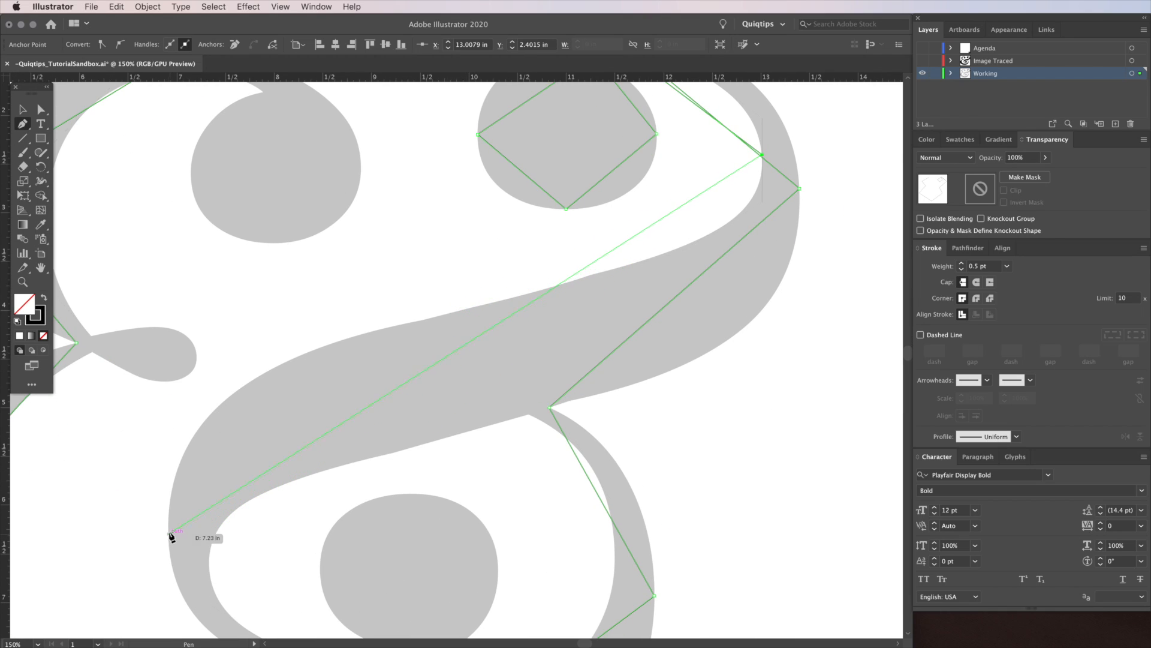
{"action": "left_click", "coordinate": [169, 529]}
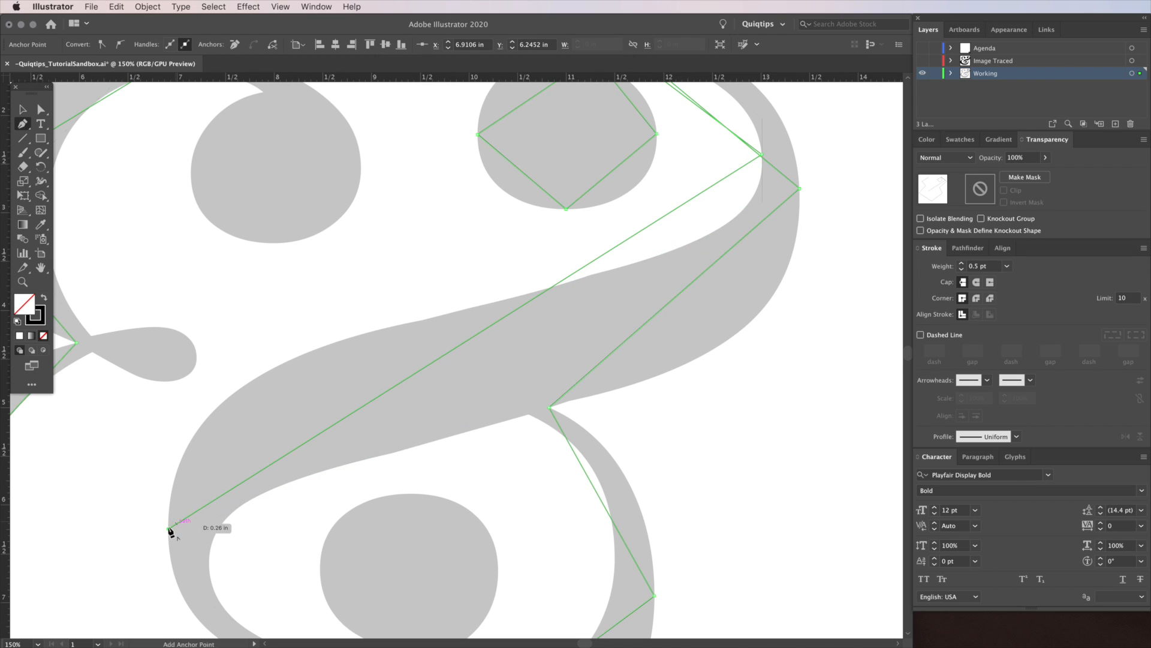
Add points at the bottom of the central spiral, around the right, top and left of its ball, and at the inner tip
{"action": "scroll", "coordinate": [393, 403], "scroll_direction": "down", "scroll_amount": 10}
{"action": "scroll", "coordinate": [393, 404], "scroll_direction": "left", "scroll_amount": 1}
{"action": "left_click", "coordinate": [373, 351]}
{"action": "left_click", "coordinate": [532, 244]}
{"action": "left_click", "coordinate": [438, 171]}
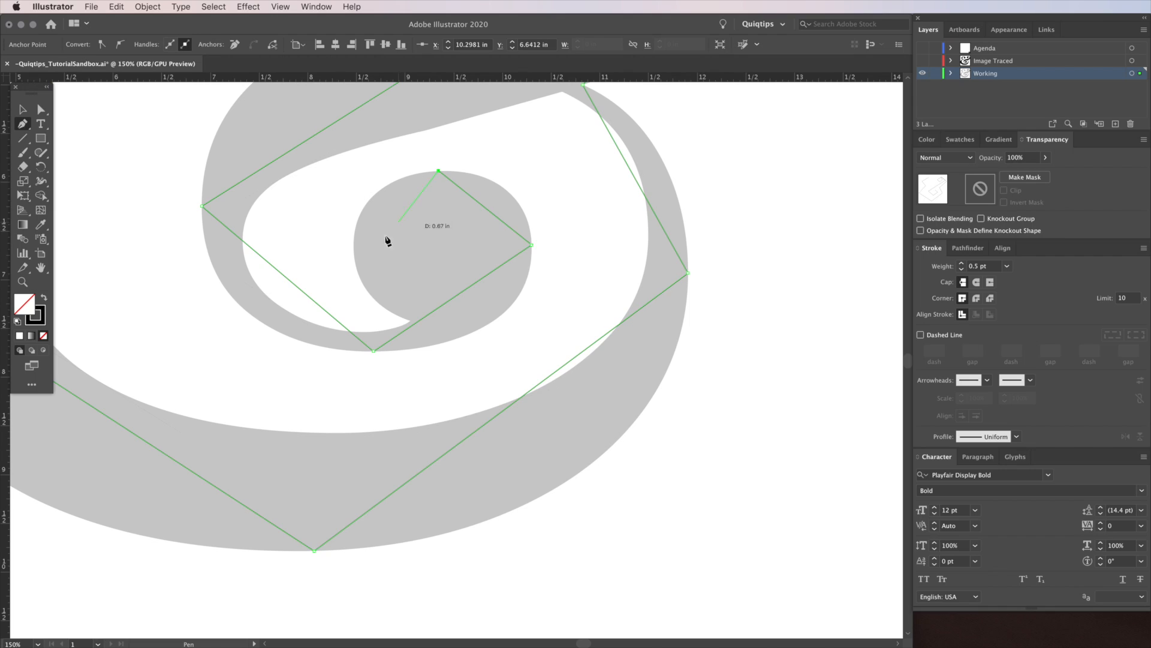
{"action": "left_click", "coordinate": [354, 246]}
{"action": "left_click", "coordinate": [411, 321]}
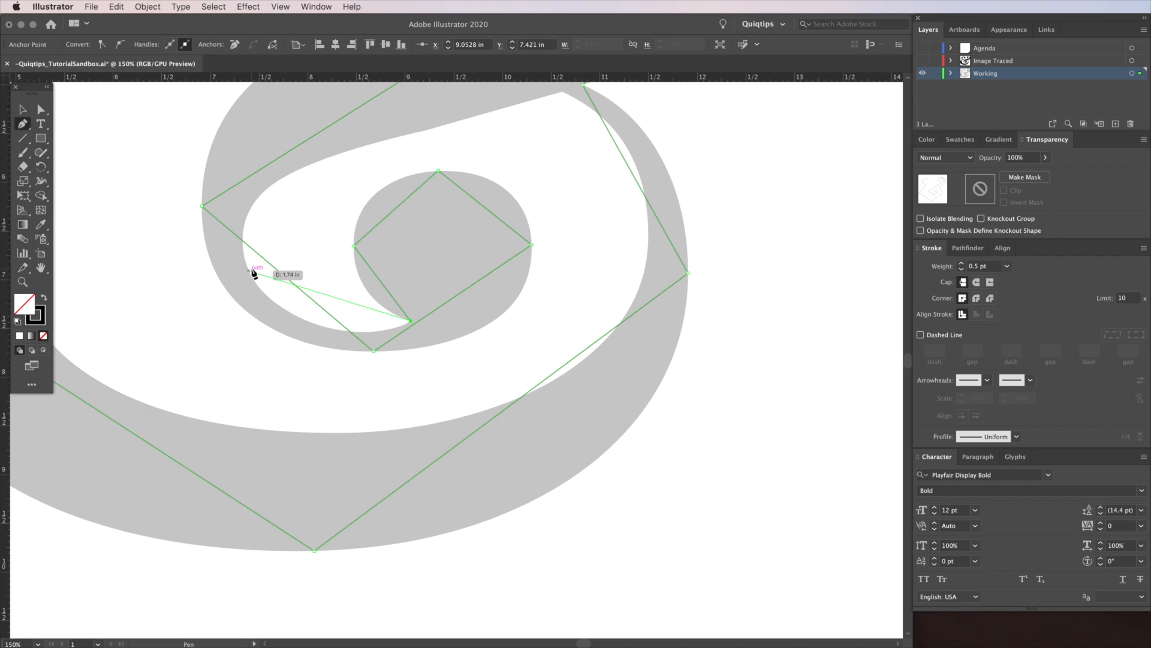
Add points at the central spiral's inner bottom and inner left extremes, and at the junction under the diagonal
{"action": "left_click", "coordinate": [366, 333]}
{"action": "left_click", "coordinate": [243, 245]}
{"action": "left_click_drag", "start_coordinate": [544, 124], "coordinate": [339, 507]}
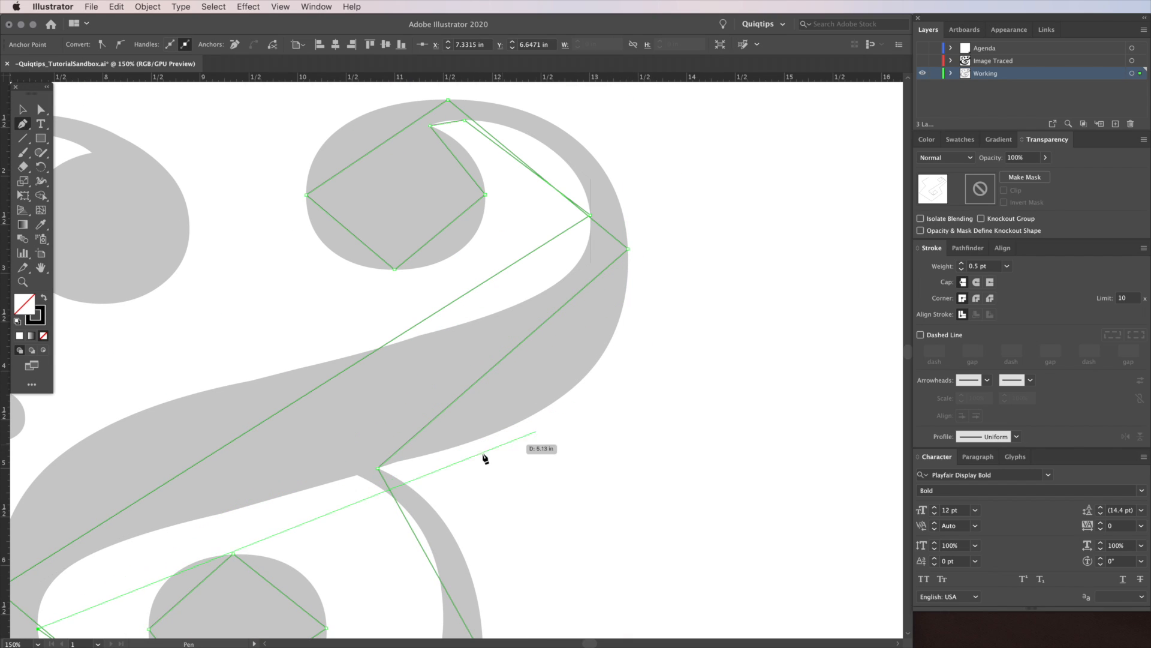
{"action": "left_click", "coordinate": [358, 475]}
Add points at the right, bottom and left extremes of the lower bowl's inner edge
{"action": "left_click_drag", "start_coordinate": [358, 476], "coordinate": [483, 105]}
{"action": "left_click", "coordinate": [569, 251]}
{"action": "left_click", "coordinate": [272, 447]}
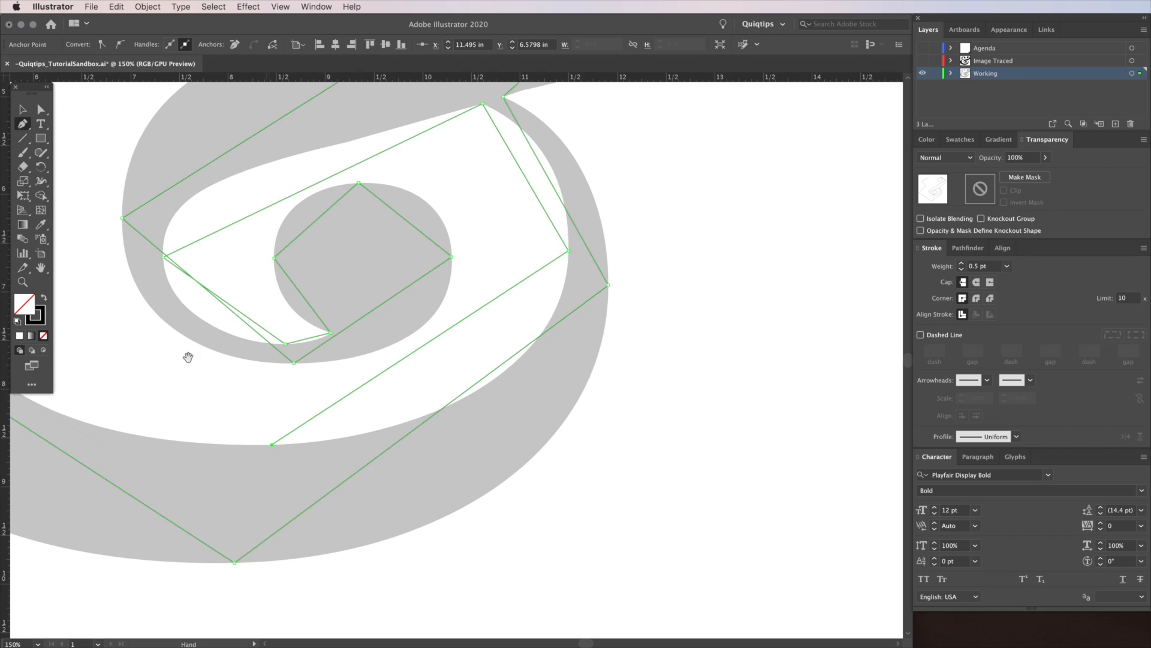
{"action": "scroll", "coordinate": [185, 358], "scroll_direction": "left", "scroll_amount": 7}
{"action": "scroll", "coordinate": [185, 357], "scroll_direction": "up", "scroll_amount": 2}
{"action": "left_click", "coordinate": [347, 359]}
Outline the small teardrop at the crossing with points at its lower notch, bottom, right, top and upper notch
{"action": "scroll", "coordinate": [347, 359], "scroll_direction": "up", "scroll_amount": 3}
{"action": "scroll", "coordinate": [346, 360], "scroll_direction": "right", "scroll_amount": 1}
{"action": "left_click", "coordinate": [442, 249]}
{"action": "left_click", "coordinate": [514, 278]}
{"action": "left_click", "coordinate": [547, 255]}
{"action": "left_click", "coordinate": [509, 225]}
{"action": "left_click", "coordinate": [440, 233]}
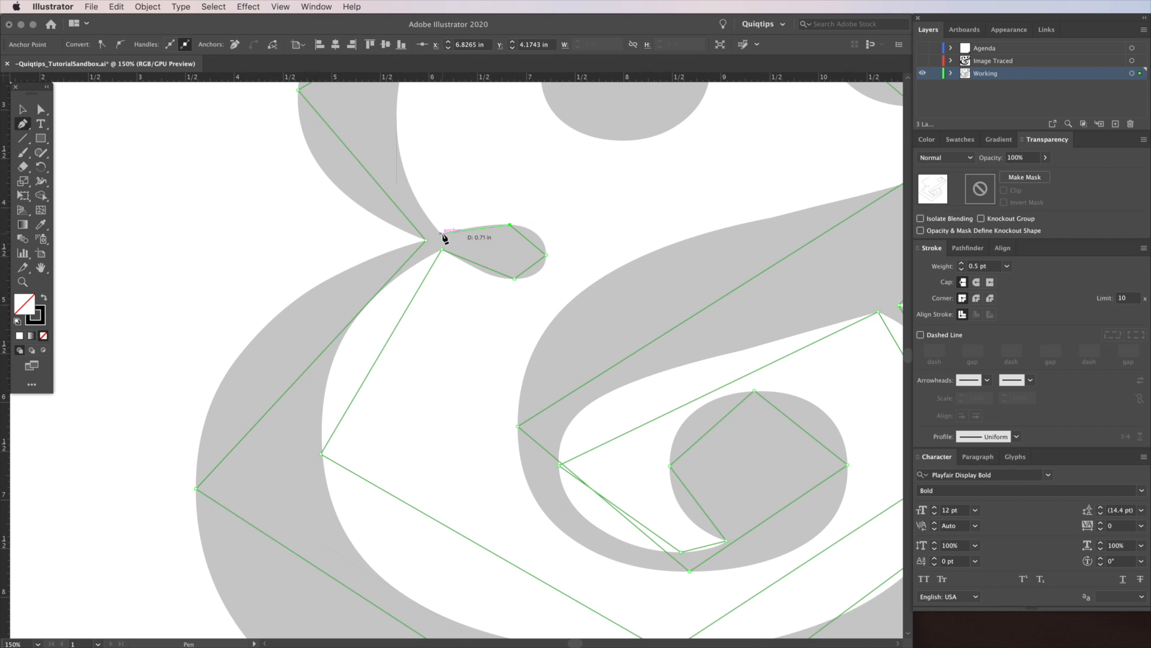
Add points along the upper-left bowl's inner edge, at its inner tip and around its ball, and close the path at the starting point
{"action": "scroll", "coordinate": [475, 329], "scroll_direction": "up", "scroll_amount": 7}
{"action": "left_click", "coordinate": [392, 311]}
{"action": "left_click", "coordinate": [524, 175]}
{"action": "left_click", "coordinate": [607, 195]}
{"action": "left_click", "coordinate": [535, 275]}
{"action": "left_click", "coordinate": [621, 346]}
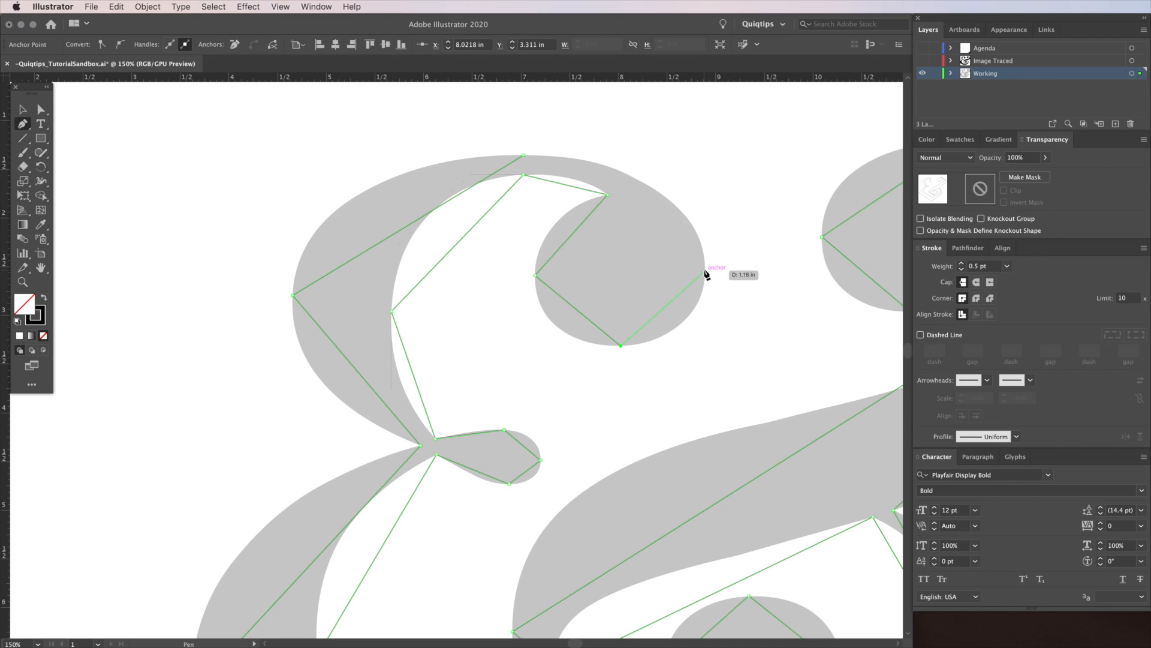
{"action": "left_click", "coordinate": [705, 271]}
{"action": "left_click", "coordinate": [524, 156]}
Swap the traced path's fill and stroke to preview it as a solid black shape, and deselect it
{"action": "left_click_drag", "start_coordinate": [656, 217], "coordinate": [488, 115]}
{"action": "key", "text": "v"}
{"action": "left_click", "coordinate": [579, 148]}
{"action": "left_click_drag", "start_coordinate": [605, 180], "coordinate": [571, 265]}
{"action": "scroll", "coordinate": [603, 238], "scroll_direction": "down", "scroll_amount": 3}
{"action": "key", "text": "z"}
{"action": "key", "text": "v"}
{"action": "left_click", "coordinate": [488, 286]}
{"action": "key", "text": "shift+x"}
{"action": "left_click", "coordinate": [319, 229]}
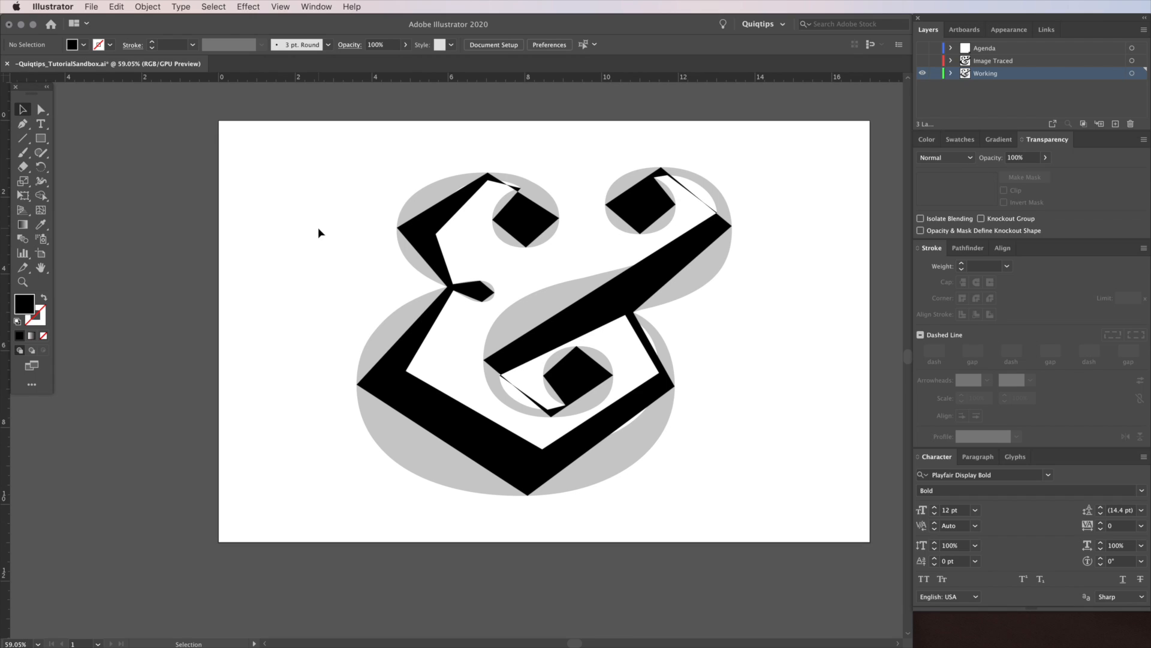
Swap the traced path's fill and stroke back to an unfilled black outline, deselect it and activate the Direct Selection tool
{"action": "left_click", "coordinate": [526, 342]}
{"action": "key", "text": "shift+x"}
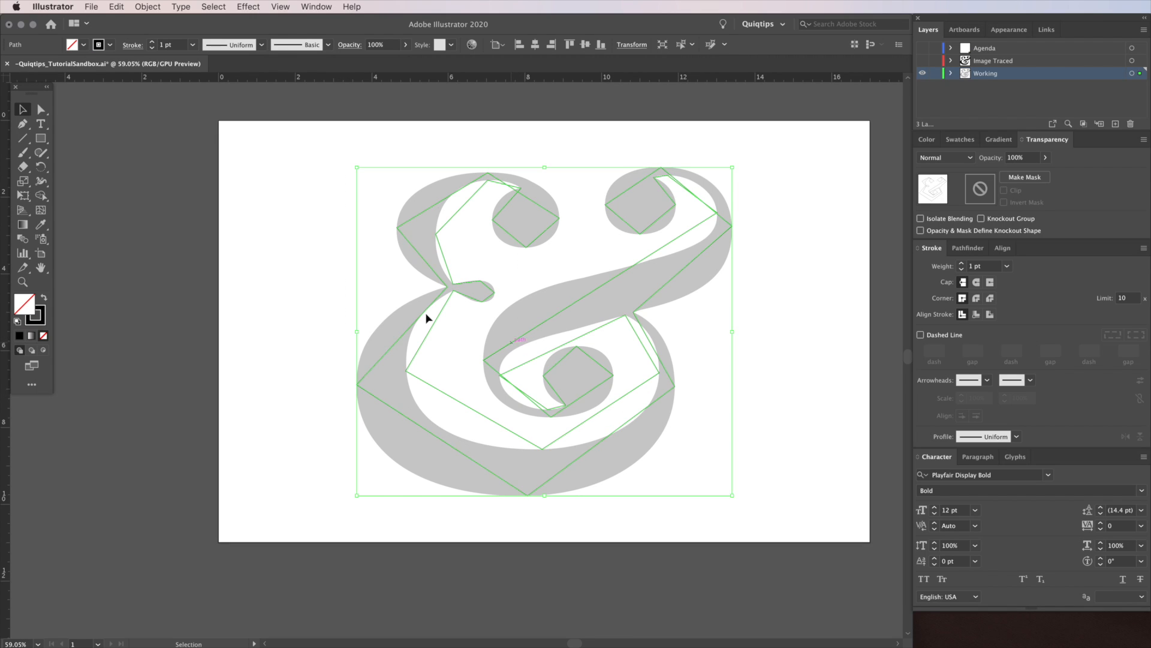
{"action": "left_click", "coordinate": [313, 165]}
{"action": "key", "text": "a"}
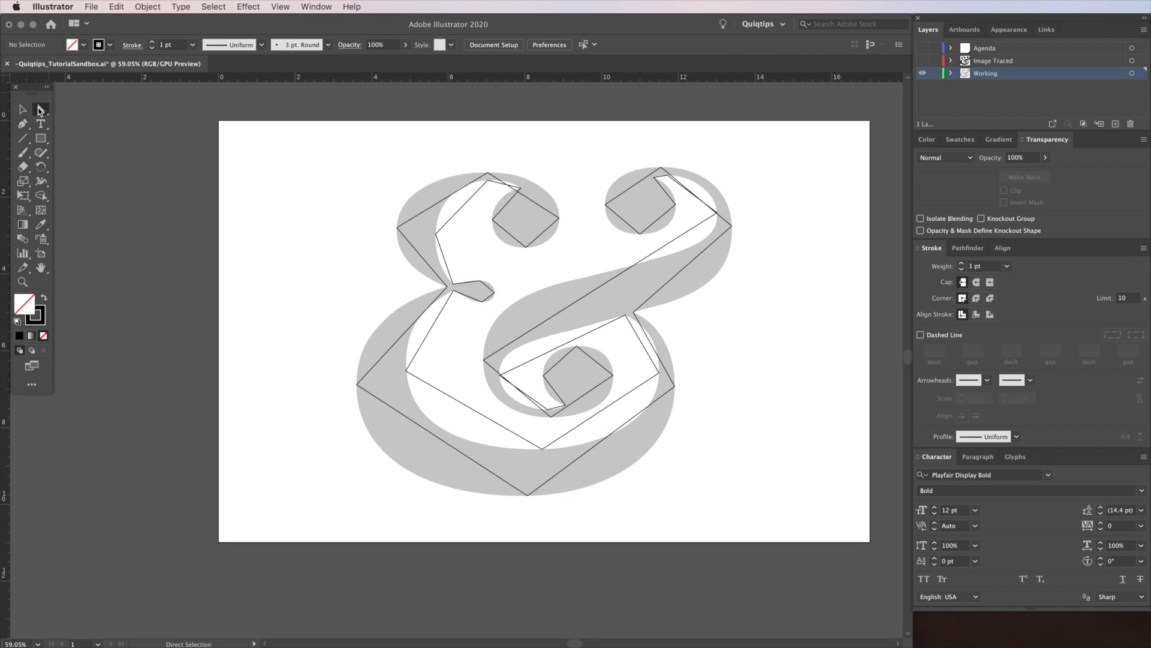
Select all anchor points of the traced ampersand path and convert them to smooth points
{"action": "left_click_drag", "start_coordinate": [309, 126], "coordinate": [727, 525]}
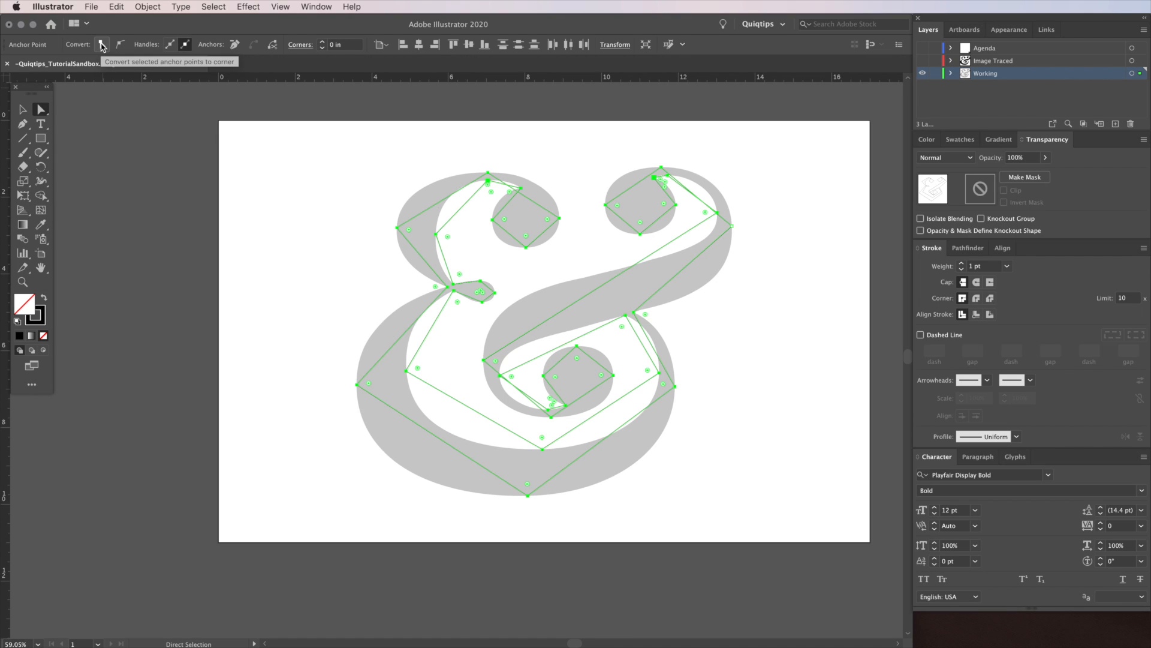
{"action": "left_click", "coordinate": [121, 45]}
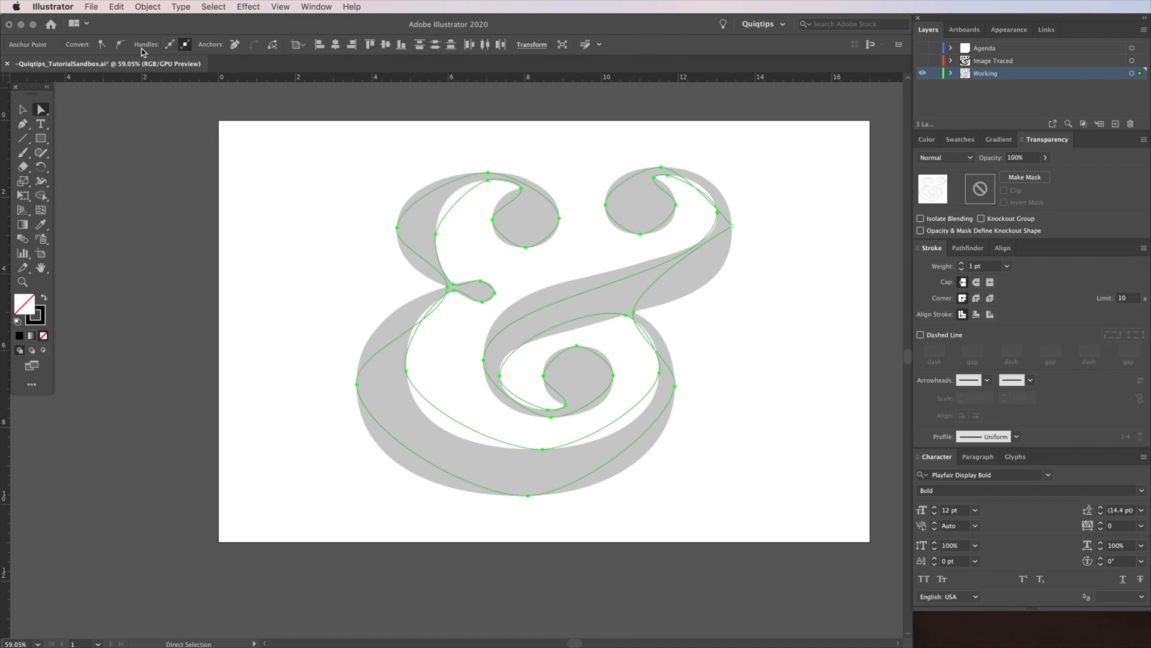
Fit the upper-left bowl's outer curve by extending the top anchor's left handle horizontally and making the left anchor's upper handle vertical
{"action": "scroll", "coordinate": [495, 175], "scroll_direction": "up", "scroll_amount": 1}
{"action": "left_click", "coordinate": [487, 174]}
{"action": "scroll", "coordinate": [488, 175], "scroll_direction": "up", "scroll_amount": 1}
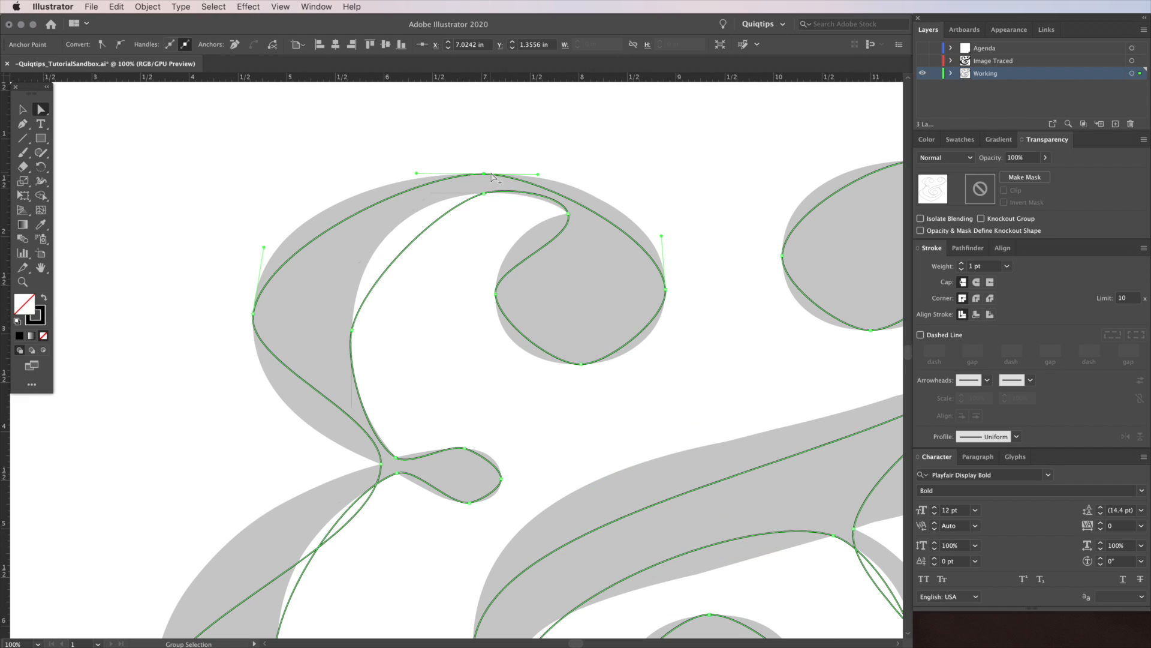
{"action": "scroll", "coordinate": [491, 177], "scroll_direction": "down", "scroll_amount": 1}
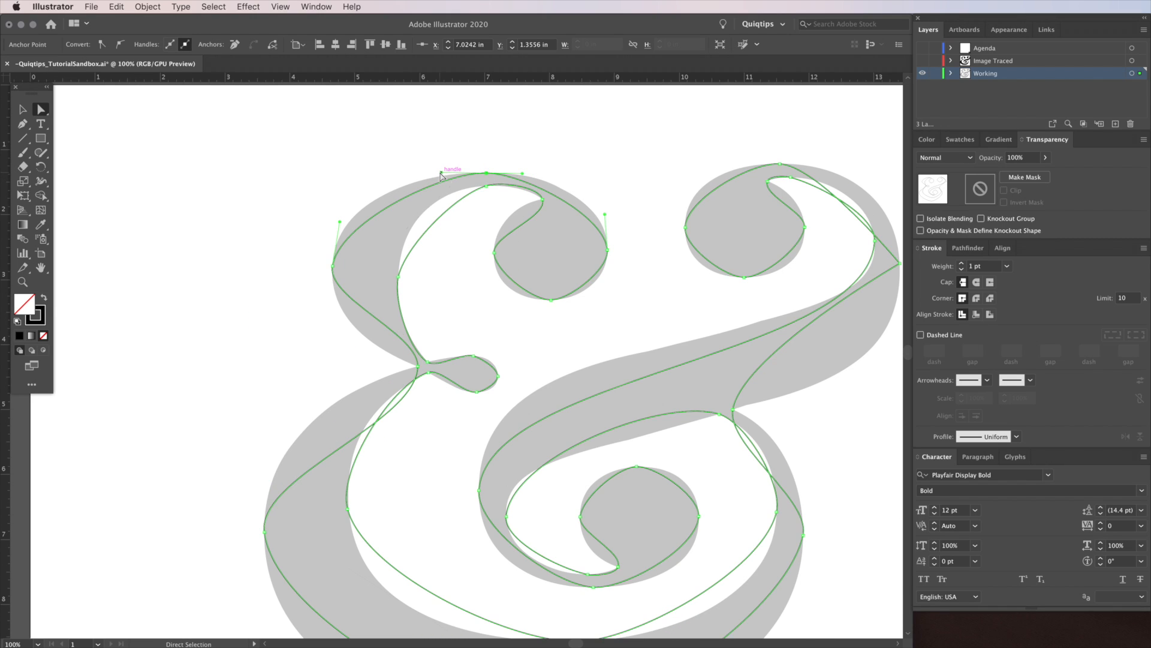
{"action": "scroll", "coordinate": [473, 176], "scroll_direction": "up", "scroll_amount": 1}
{"action": "left_click", "coordinate": [280, 314]}
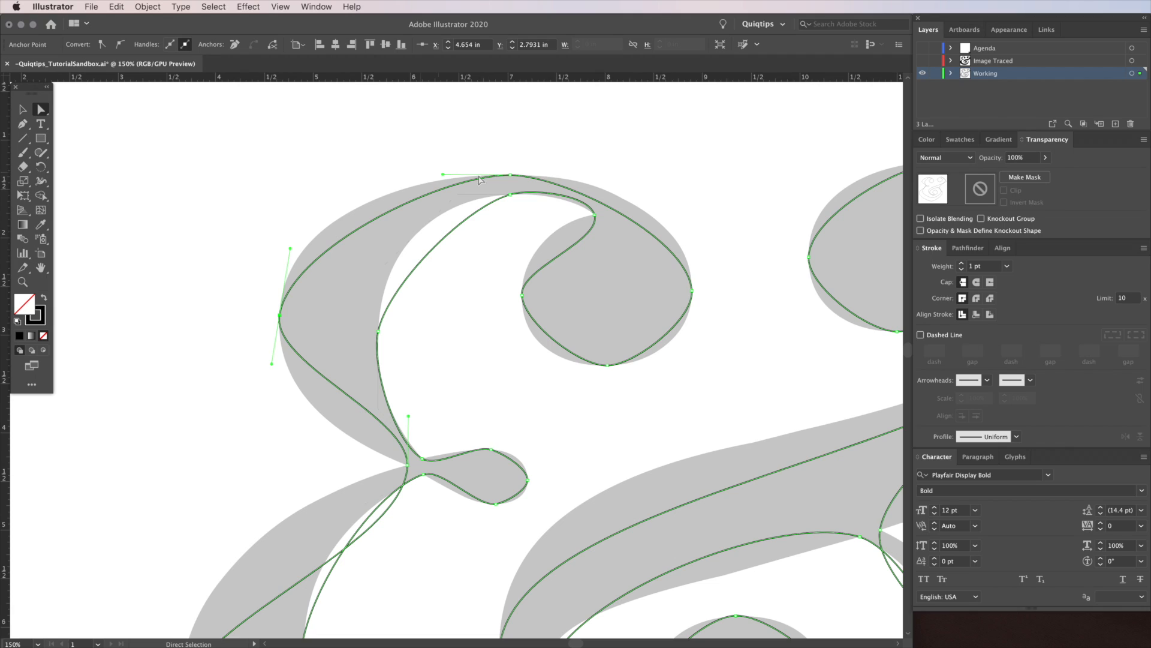
{"action": "left_click", "coordinate": [511, 176]}
{"action": "left_click_drag", "start_coordinate": [444, 175], "coordinate": [554, 182]}
{"action": "scroll", "coordinate": [446, 177], "scroll_direction": "up", "scroll_amount": 2}
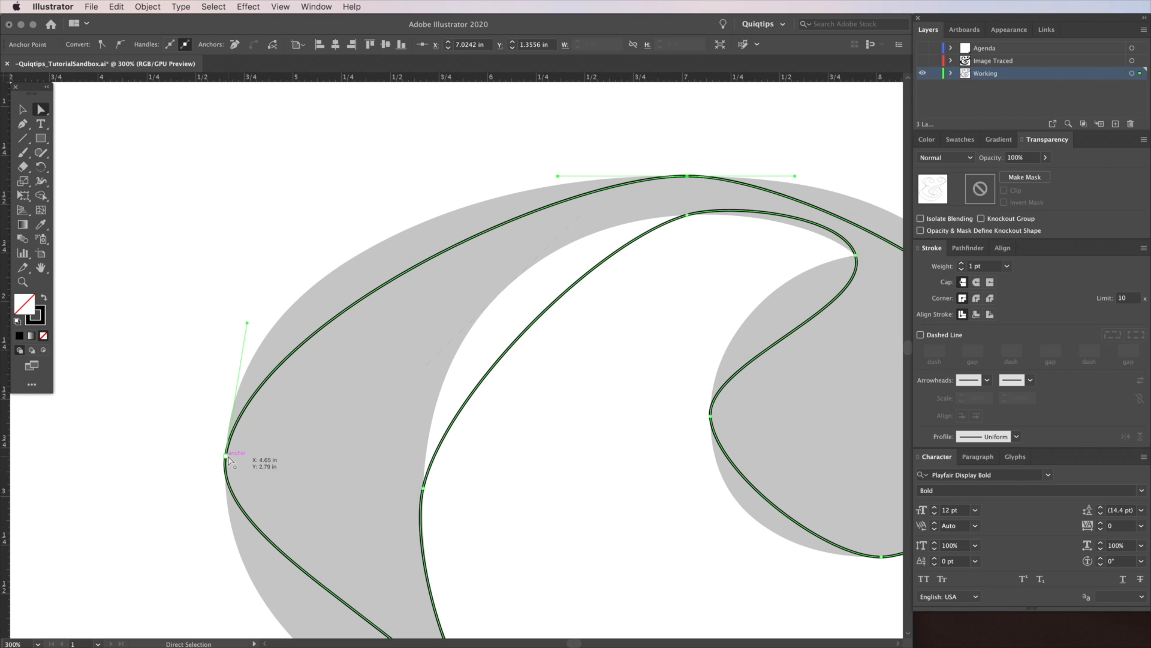
{"action": "left_click_drag", "start_coordinate": [558, 179], "coordinate": [494, 177]}
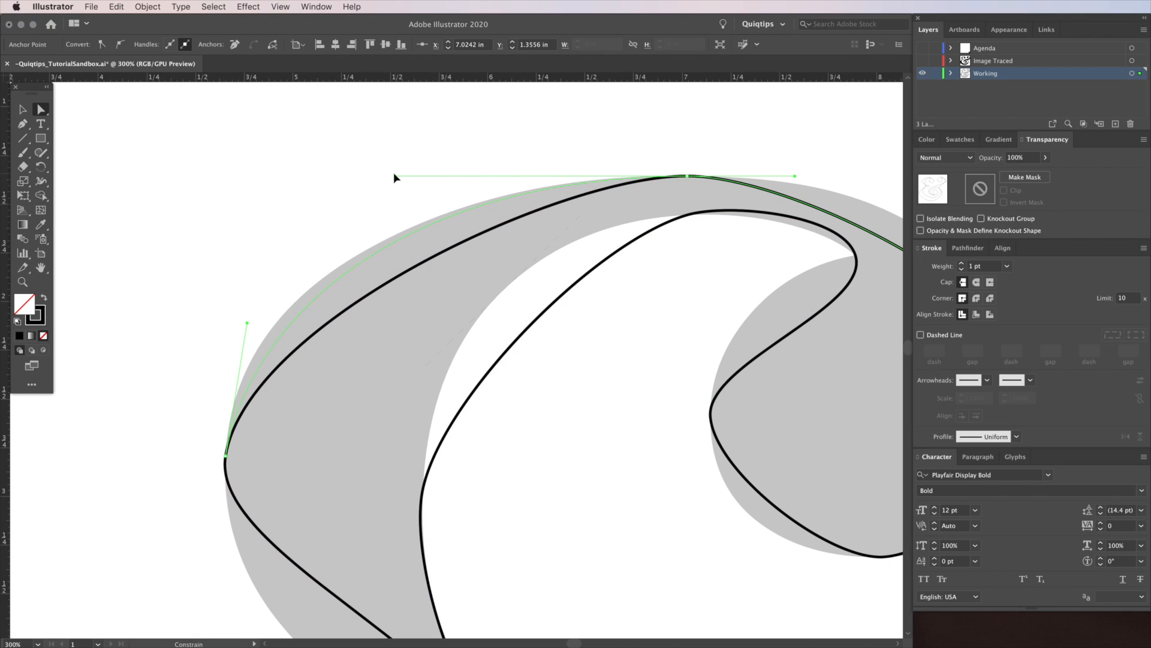
{"action": "left_click_drag", "start_coordinate": [372, 176], "coordinate": [372, 176]}
{"action": "mouse_move", "coordinate": [249, 324]}
{"action": "left_mouse_down"}
{"action": "mouse_move", "coordinate": [238, 340]}
{"action": "mouse_move", "coordinate": [237, 327]}
{"action": "left_mouse_up"}
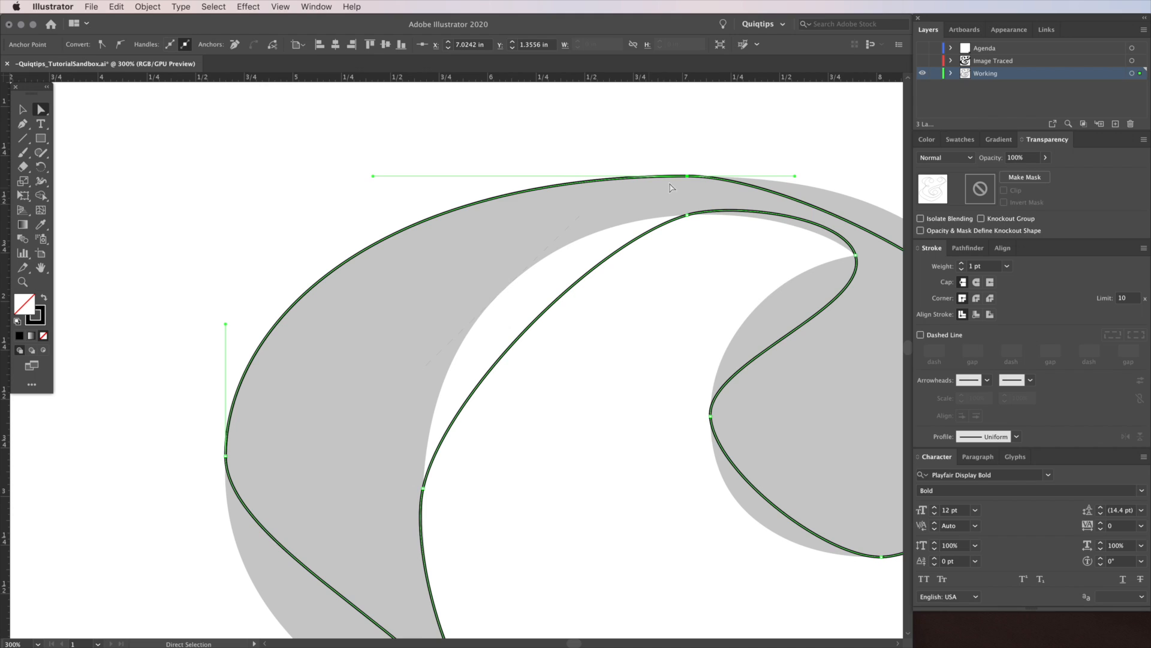
Fit the upper-left bowl's lower outer curve by adjusting the left anchor's lower handle and angling the crossing notch's upper handle independently
{"action": "left_click_drag", "start_coordinate": [283, 471], "coordinate": [483, 205]}
{"action": "left_click", "coordinate": [425, 190]}
{"action": "left_click_drag", "start_coordinate": [426, 290], "coordinate": [439, 458]}
{"action": "left_click_drag", "start_coordinate": [603, 441], "coordinate": [530, 260]}
{"action": "left_click", "coordinate": [607, 309]}
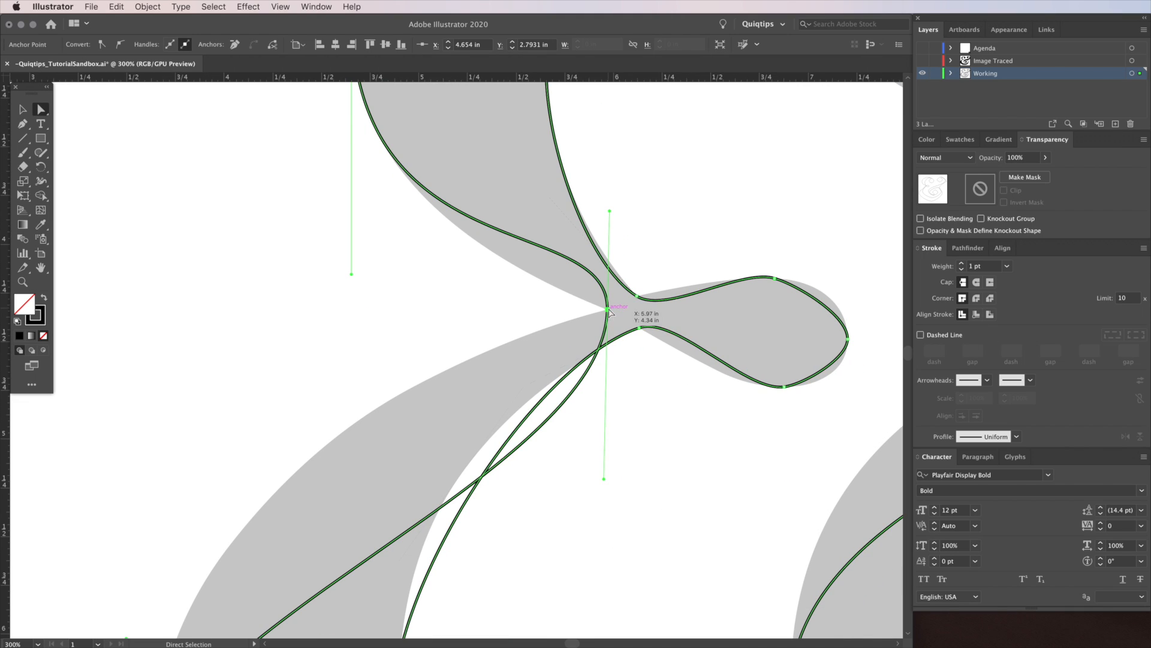
{"action": "left_click", "coordinate": [101, 46]}
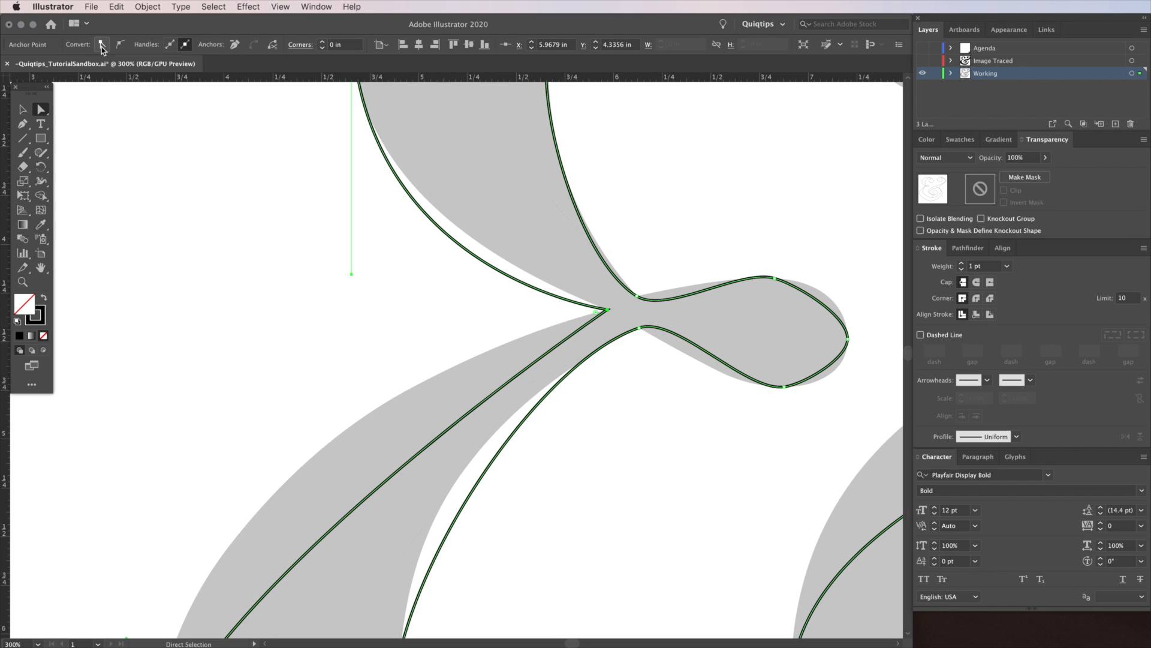
{"action": "key", "text": "super+z"}
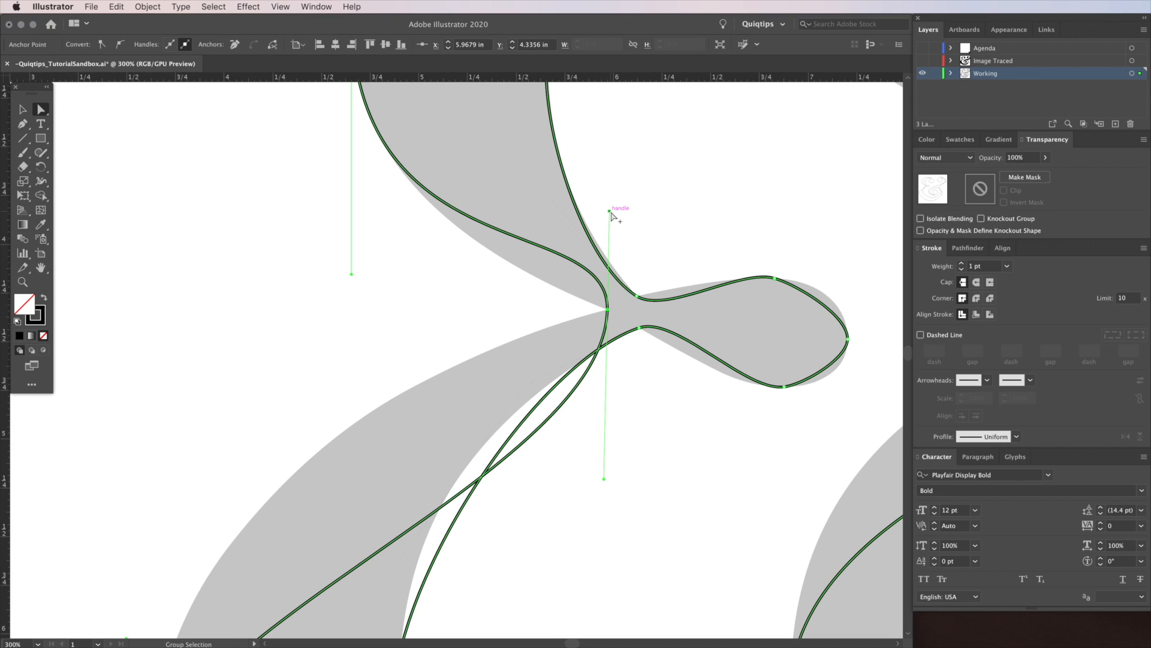
{"action": "left_click_drag", "start_coordinate": [609, 211], "coordinate": [520, 267]}
{"action": "left_click_drag", "start_coordinate": [351, 274], "coordinate": [348, 207]}
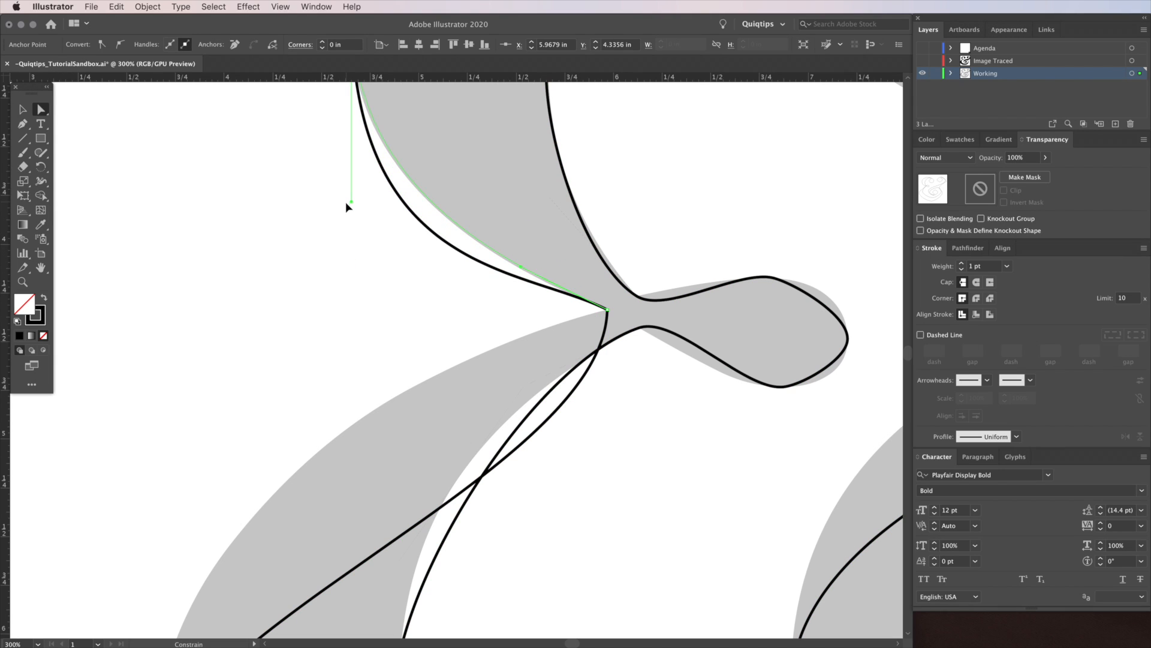
{"action": "scroll", "coordinate": [391, 296], "scroll_direction": "up", "scroll_amount": 3}
{"action": "scroll", "coordinate": [391, 296], "scroll_direction": "up", "scroll_amount": 1}
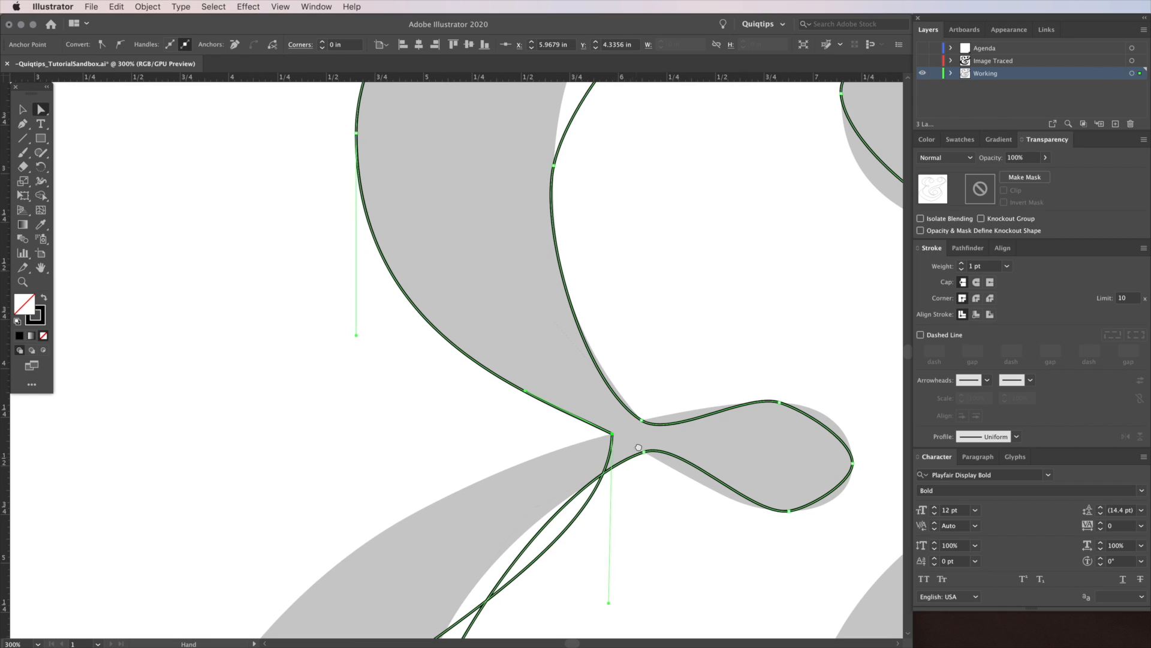
Fit the large lower bowl's upper-left outer curve with an independent notch handle along the edge and a vertical handle at the left extreme
{"action": "scroll", "coordinate": [399, 301], "scroll_direction": "down", "scroll_amount": 5}
{"action": "left_click_drag", "start_coordinate": [643, 447], "coordinate": [462, 320]}
{"action": "scroll", "coordinate": [457, 322], "scroll_direction": "down", "scroll_amount": 4}
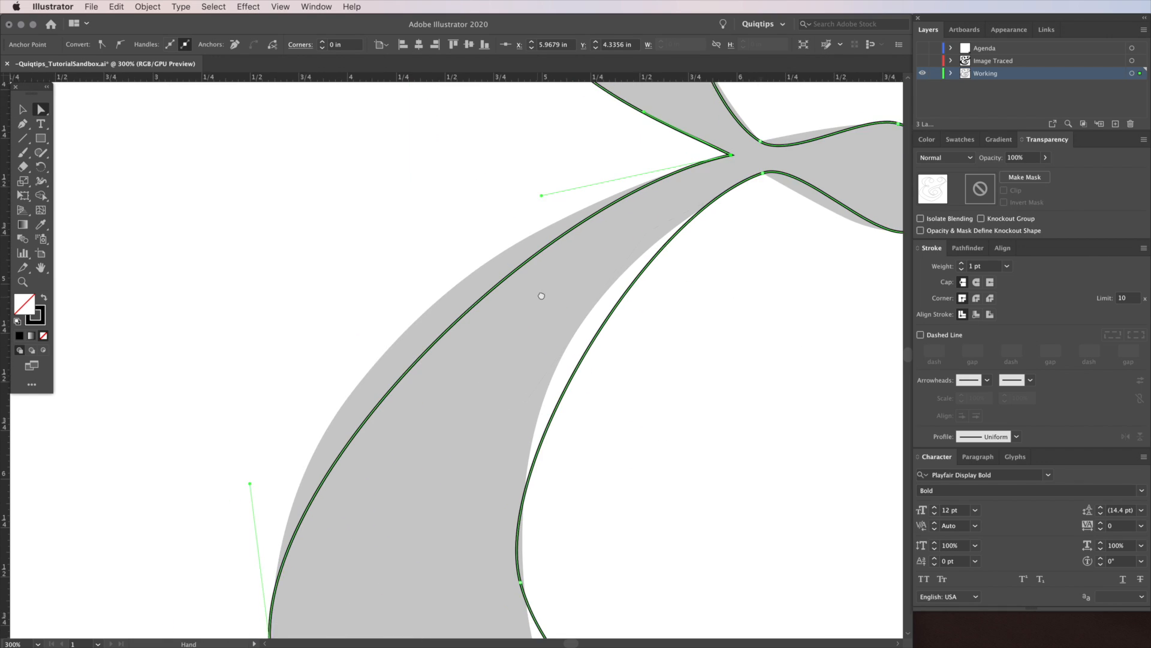
{"action": "scroll", "coordinate": [361, 317], "scroll_direction": "down", "scroll_amount": 5}
{"action": "left_click_drag", "start_coordinate": [360, 302], "coordinate": [398, 162]}
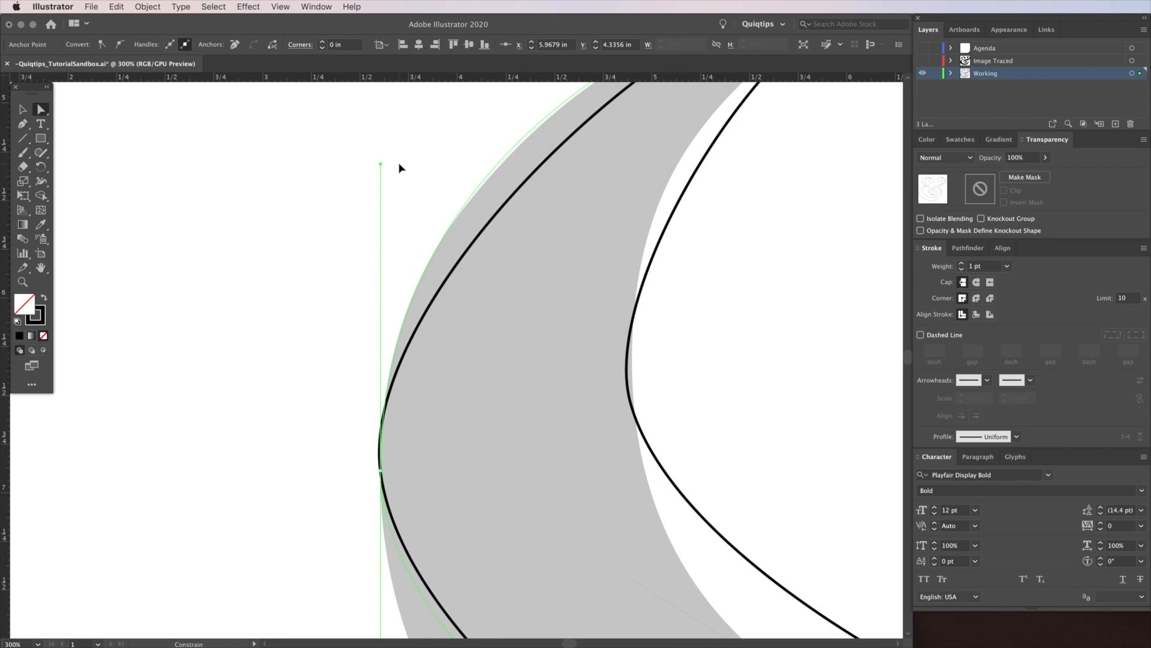
{"action": "scroll", "coordinate": [398, 161], "scroll_direction": "up", "scroll_amount": 5}
{"action": "left_click_drag", "start_coordinate": [560, 252], "coordinate": [574, 255]}
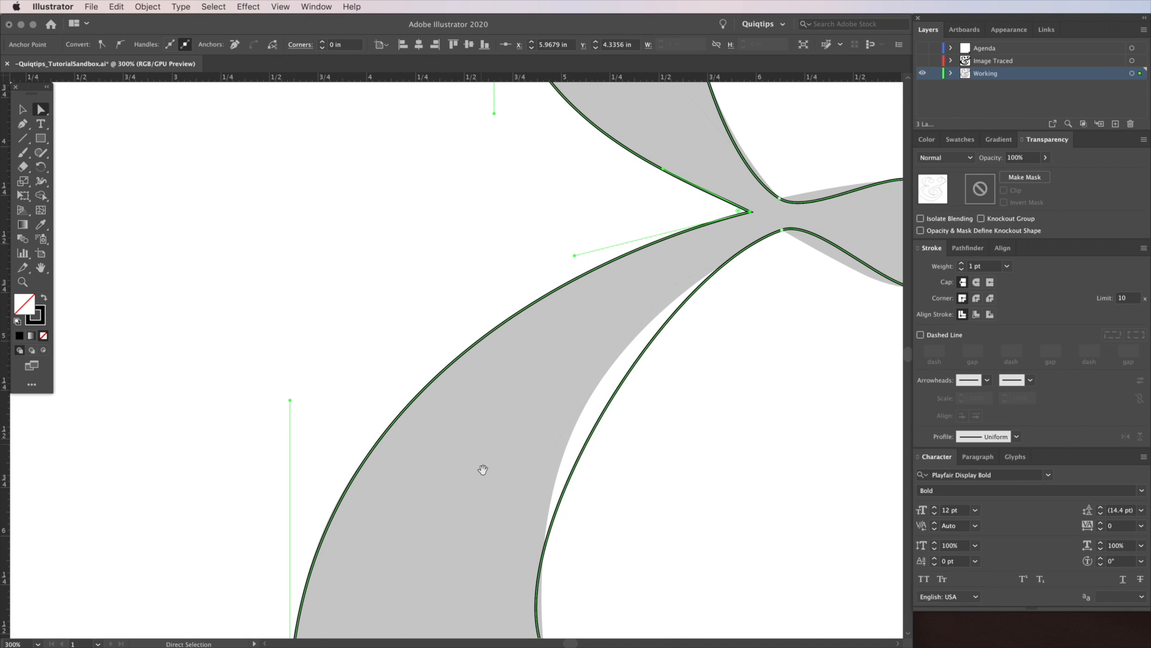
Fit the lower bowl's outer curve from left extreme to bottom by lengthening the vertical handle and leveling the bottom anchor's handles
{"action": "left_click_drag", "start_coordinate": [482, 469], "coordinate": [517, 221]}
{"action": "key", "text": "super+minus"}
{"action": "left_click_drag", "start_coordinate": [443, 438], "coordinate": [455, 231]}
{"action": "left_click", "coordinate": [378, 214]}
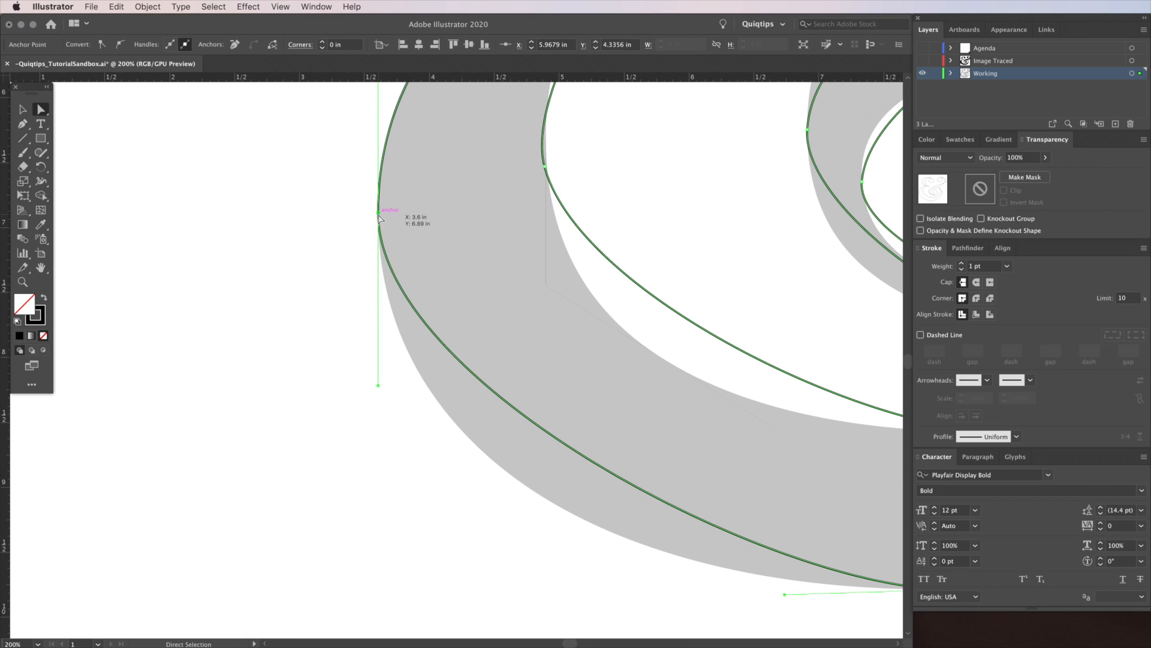
{"action": "left_click_drag", "start_coordinate": [378, 385], "coordinate": [377, 538]}
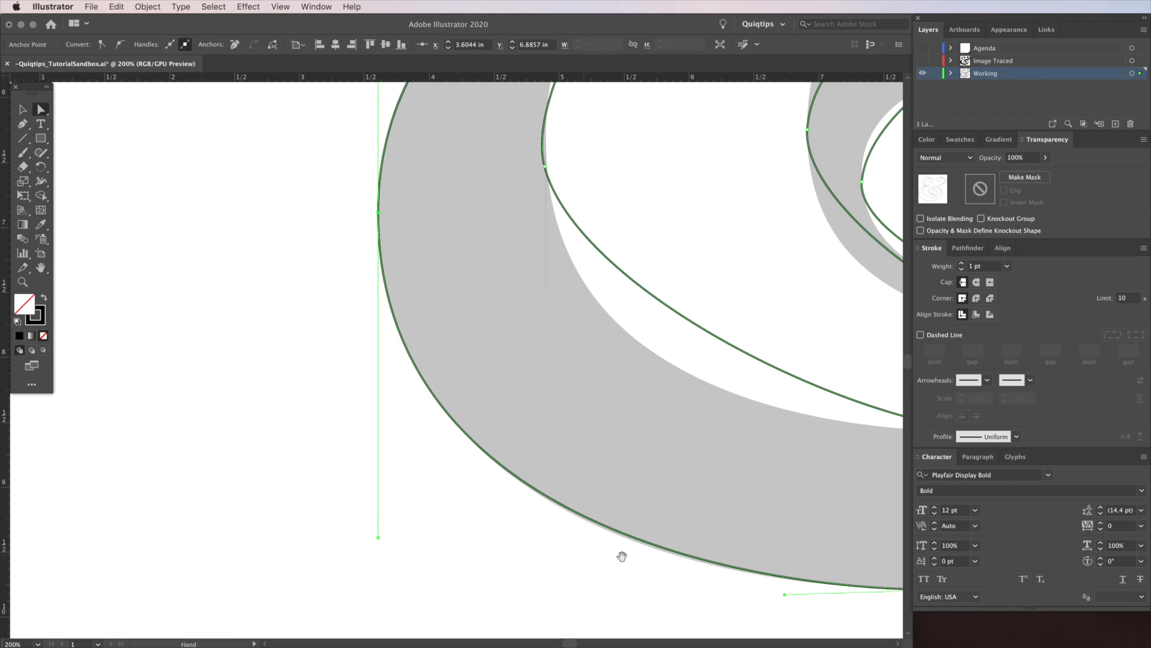
{"action": "left_click_drag", "start_coordinate": [583, 555], "coordinate": [213, 340]}
{"action": "left_click", "coordinate": [588, 375]}
{"action": "left_click_drag", "start_coordinate": [414, 381], "coordinate": [378, 374]}
{"action": "mouse_move", "coordinate": [735, 396]}
{"action": "left_mouse_down"}
{"action": "mouse_move", "coordinate": [591, 404]}
{"action": "mouse_move", "coordinate": [622, 388]}
{"action": "mouse_move", "coordinate": [738, 385]}
{"action": "left_mouse_up"}
Fit the lower bowl's outer curve between the bottom and right extreme anchors by adjusting the handles at both ends
{"action": "scroll", "coordinate": [861, 347], "scroll_direction": "up", "scroll_amount": 3}
{"action": "scroll", "coordinate": [861, 347], "scroll_direction": "right", "scroll_amount": 5}
{"action": "left_click", "coordinate": [630, 205]}
{"action": "left_click_drag", "start_coordinate": [597, 360], "coordinate": [657, 414]}
{"action": "left_click_drag", "start_coordinate": [428, 575], "coordinate": [414, 575]}
Fit the lower bowl's right outer curve up to the stroke junction using a vertical extreme handle and an independent junction handle
{"action": "scroll", "coordinate": [609, 426], "scroll_direction": "up", "scroll_amount": 5}
{"action": "left_click_drag", "start_coordinate": [629, 343], "coordinate": [627, 244]}
{"action": "left_click_drag", "start_coordinate": [628, 201], "coordinate": [627, 197]}
{"action": "scroll", "coordinate": [496, 420], "scroll_direction": "up", "scroll_amount": 5}
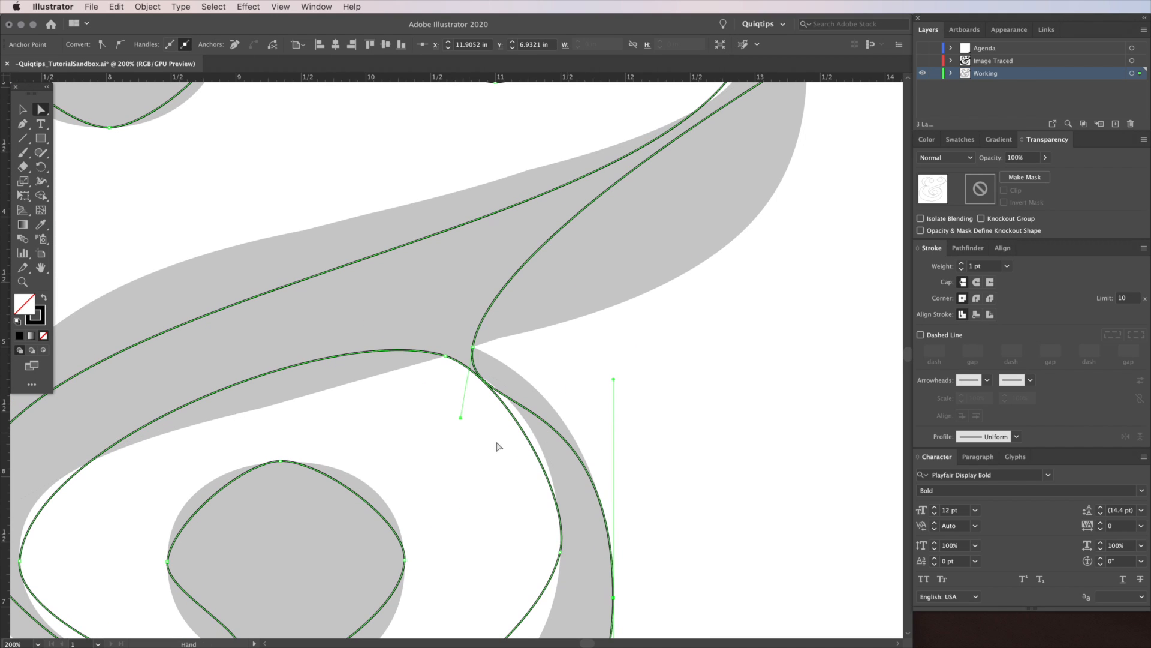
{"action": "left_click_drag", "start_coordinate": [502, 367], "coordinate": [501, 366]}
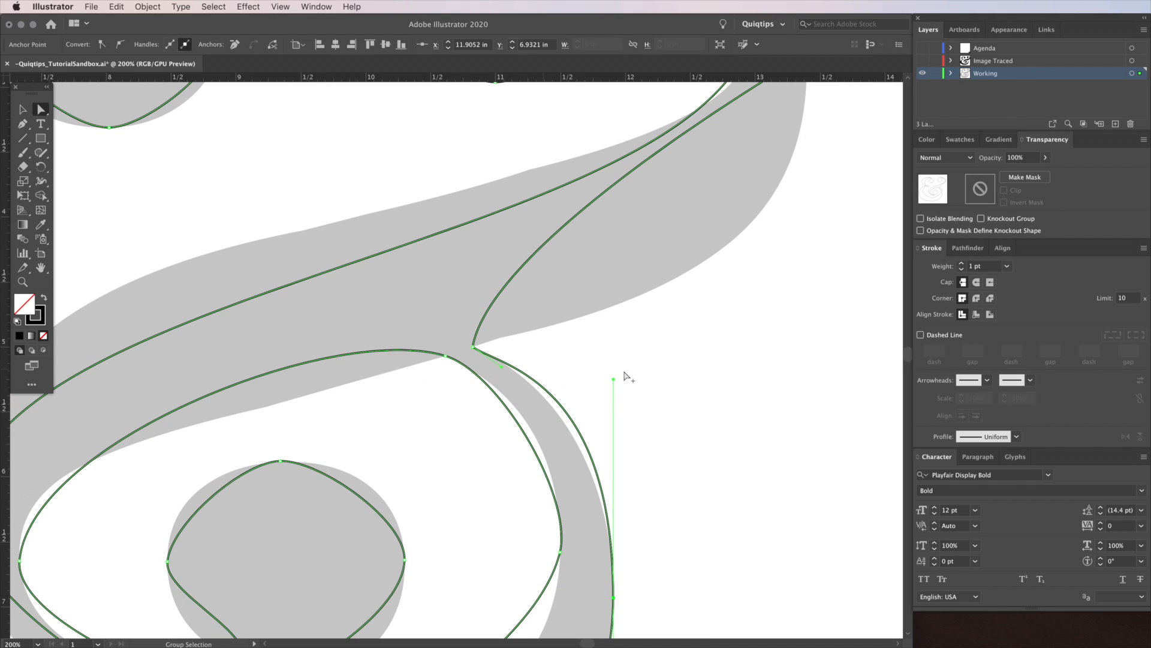
{"action": "left_click_drag", "start_coordinate": [614, 379], "coordinate": [614, 410]}
Angle the stroke junction anchor's upper handle outward along the diagonal stroke's lower edge
{"action": "left_click_drag", "start_coordinate": [642, 370], "coordinate": [581, 491]}
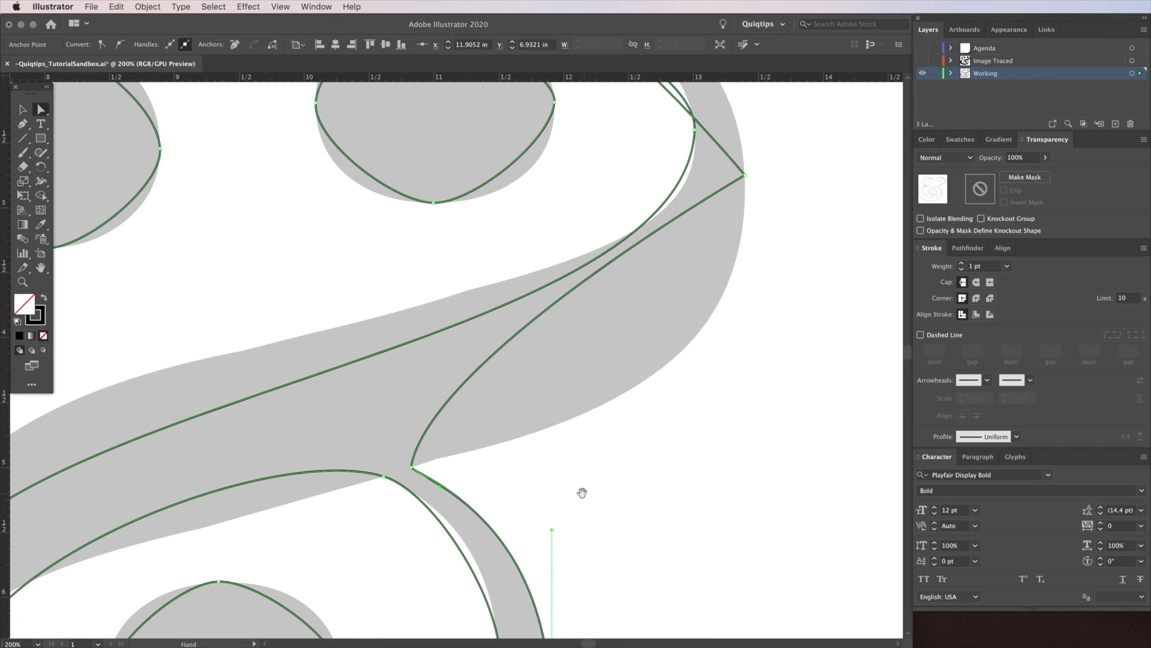
{"action": "left_click", "coordinate": [412, 467]}
{"action": "left_click_drag", "start_coordinate": [430, 360], "coordinate": [541, 444]}
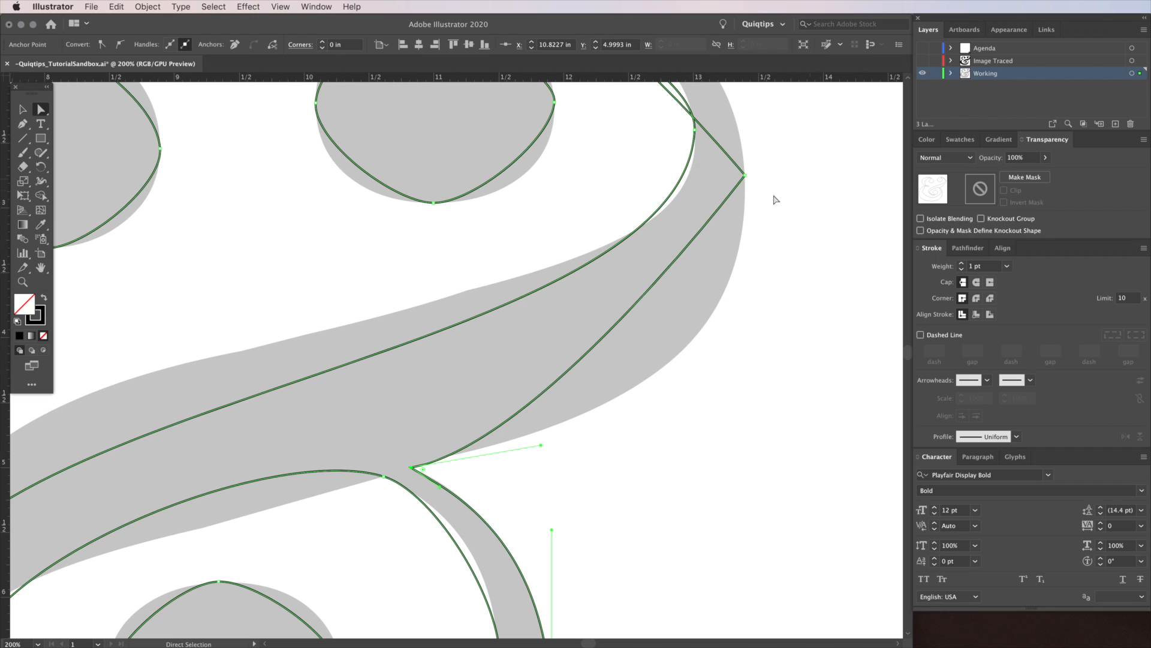
Convert the corner anchor at the diagonal stroke's outer right extreme to a smooth point
{"action": "left_click", "coordinate": [746, 175]}
{"action": "scroll", "coordinate": [762, 300], "scroll_direction": "up", "scroll_amount": 5}
{"action": "scroll", "coordinate": [762, 300], "scroll_direction": "right", "scroll_amount": 3}
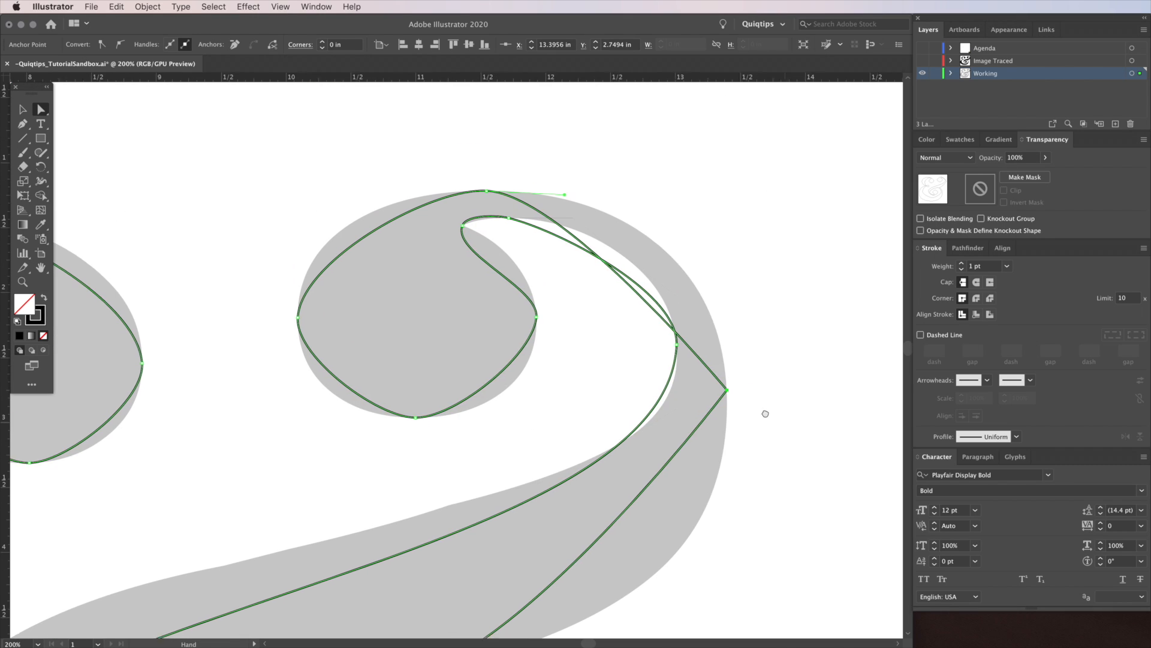
{"action": "left_click", "coordinate": [120, 46]}
Fit the diagonal stroke's lower outer curve by extending the right extreme's handle vertically downward and refining the junction handle
{"action": "scroll", "coordinate": [666, 372], "scroll_direction": "down", "scroll_amount": 5}
{"action": "scroll", "coordinate": [666, 371], "scroll_direction": "left", "scroll_amount": 1}
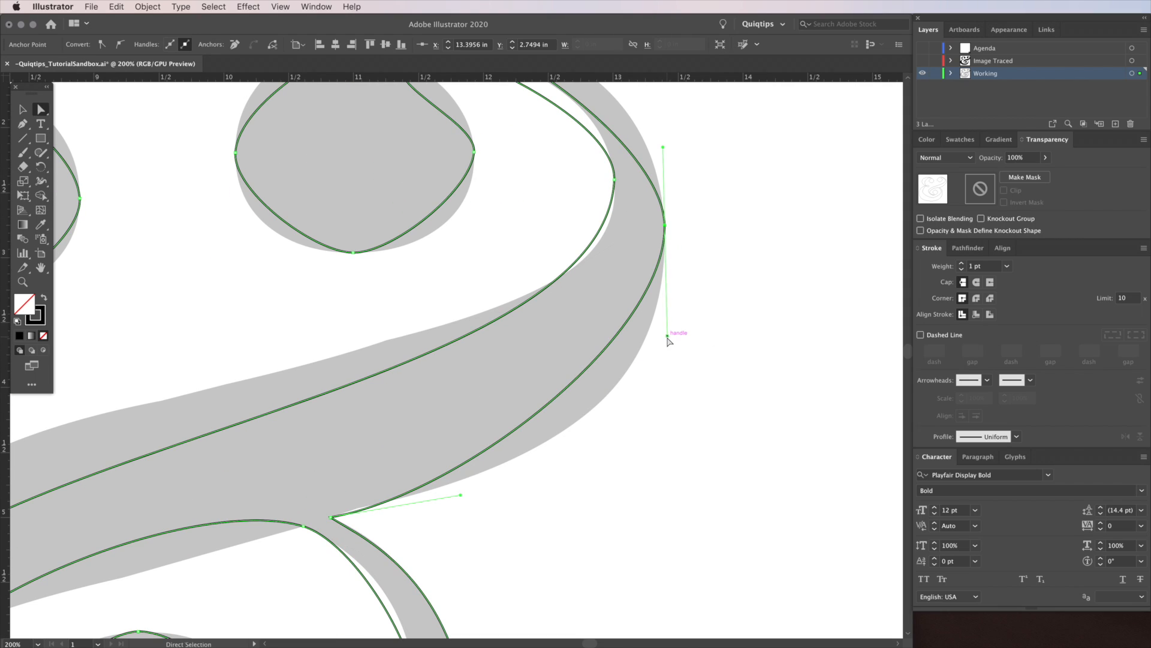
{"action": "left_click_drag", "start_coordinate": [667, 335], "coordinate": [665, 454]}
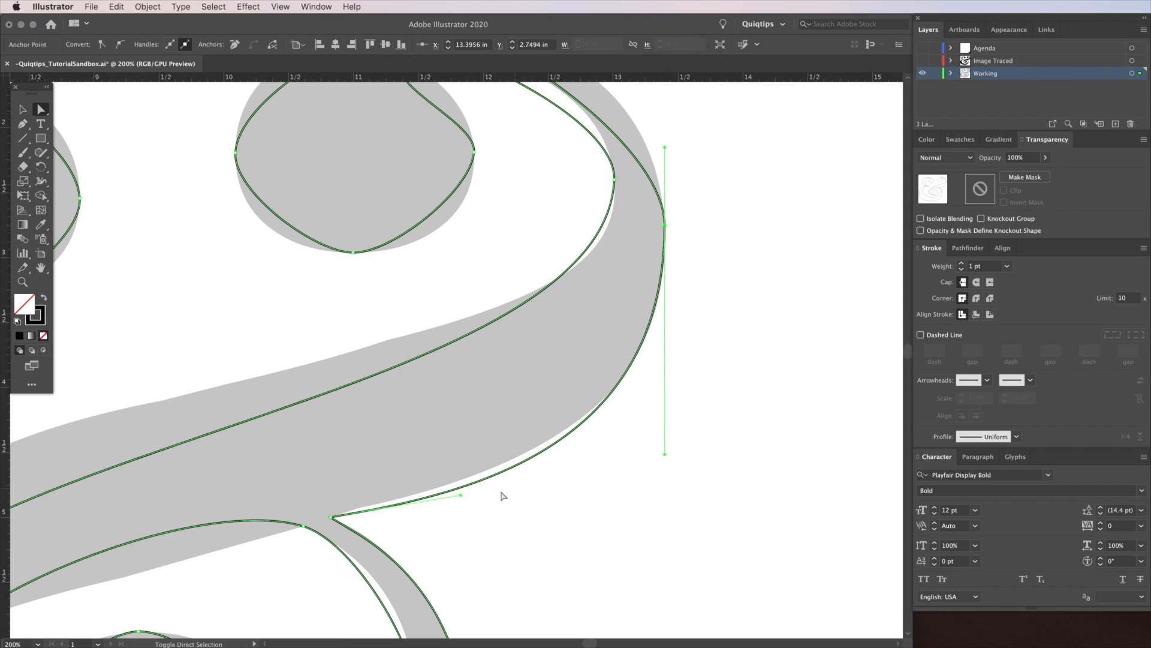
{"action": "left_click_drag", "start_coordinate": [460, 495], "coordinate": [458, 481]}
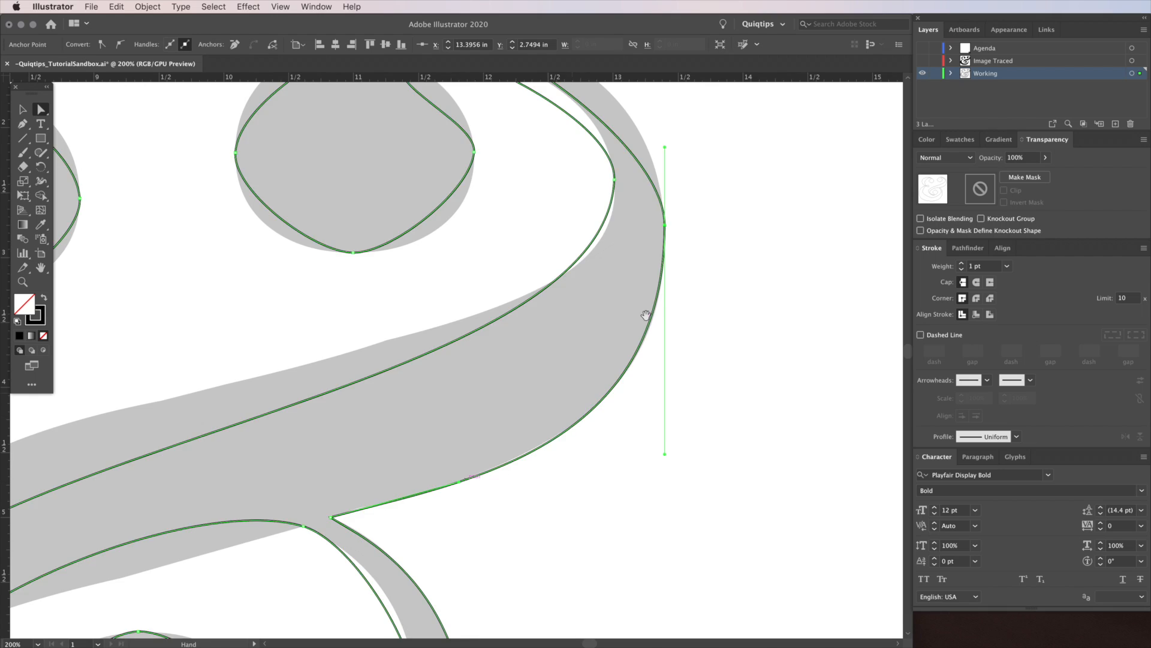
Fit the upper-right hook's outer curve by extending the right extreme's handle upward and the top anchor's right handle horizontally
{"action": "left_click_drag", "start_coordinate": [682, 246], "coordinate": [693, 425]}
{"action": "left_click_drag", "start_coordinate": [677, 325], "coordinate": [674, 252]}
{"action": "mouse_move", "coordinate": [532, 198]}
{"action": "left_mouse_down"}
{"action": "mouse_move", "coordinate": [549, 223]}
{"action": "mouse_move", "coordinate": [552, 212]}
{"action": "left_mouse_up"}
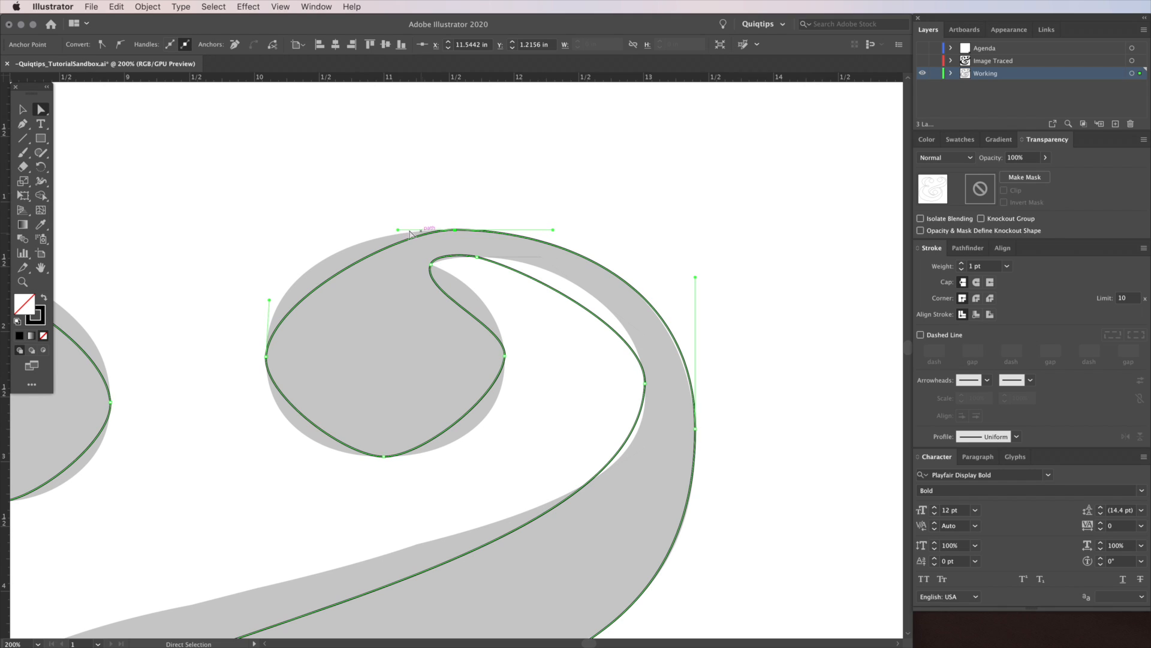
Fit the left side of the upper-right ball with a longer horizontal top handle and vertical handles at its left extreme
{"action": "left_click_drag", "start_coordinate": [398, 232], "coordinate": [312, 230]}
{"action": "left_click_drag", "start_coordinate": [272, 331], "coordinate": [306, 284]}
{"action": "left_click_drag", "start_coordinate": [313, 378], "coordinate": [312, 421]}
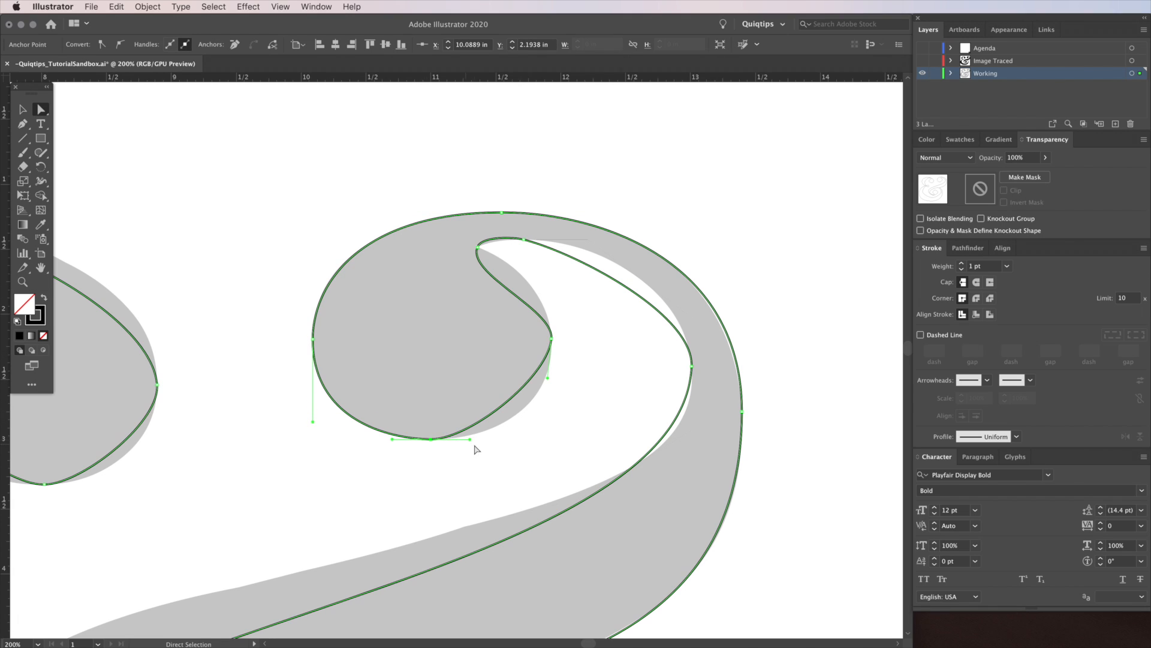
Fit the upper-right ball's bottom and right side up to the inner tip by adjusting the bottom, right extreme and tip handles
{"action": "left_click_drag", "start_coordinate": [470, 440], "coordinate": [512, 439]}
{"action": "left_click_drag", "start_coordinate": [548, 378], "coordinate": [555, 401]}
{"action": "left_click_drag", "start_coordinate": [551, 309], "coordinate": [551, 265]}
{"action": "left_click_drag", "start_coordinate": [468, 275], "coordinate": [548, 287]}
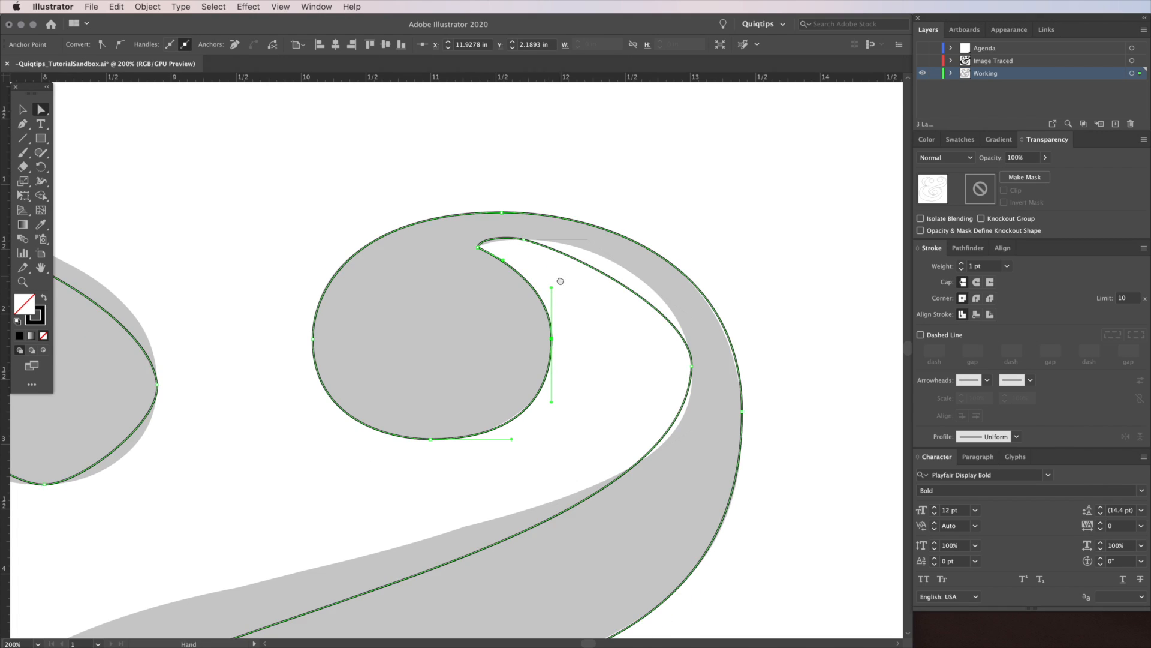
Try to adjust the handle at the upper-right hook's inner tip, and undo the change
{"action": "scroll", "coordinate": [479, 324], "scroll_direction": "up", "scroll_amount": 3}
{"action": "scroll", "coordinate": [479, 324], "scroll_direction": "right", "scroll_amount": 1}
{"action": "scroll", "coordinate": [459, 310], "scroll_direction": "up", "scroll_amount": 2}
{"action": "left_click", "coordinate": [457, 310]}
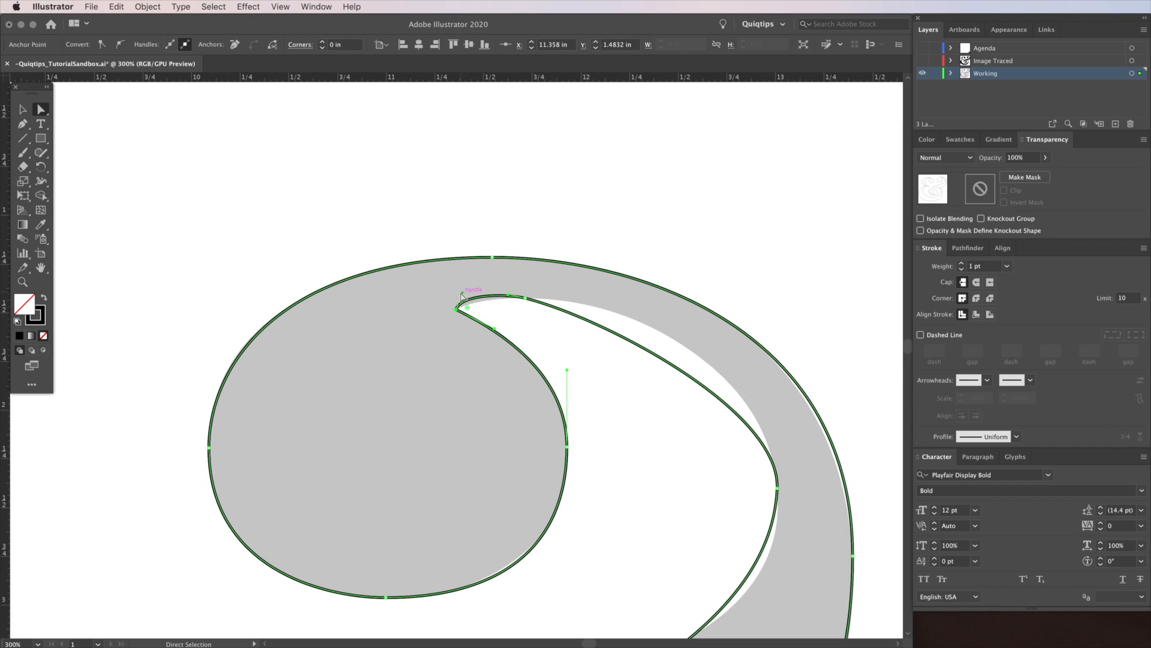
{"action": "mouse_move", "coordinate": [468, 307]}
{"action": "left_mouse_down"}
{"action": "mouse_move", "coordinate": [528, 303]}
{"action": "mouse_move", "coordinate": [482, 306]}
{"action": "left_mouse_up"}
{"action": "key", "text": "super+z"}
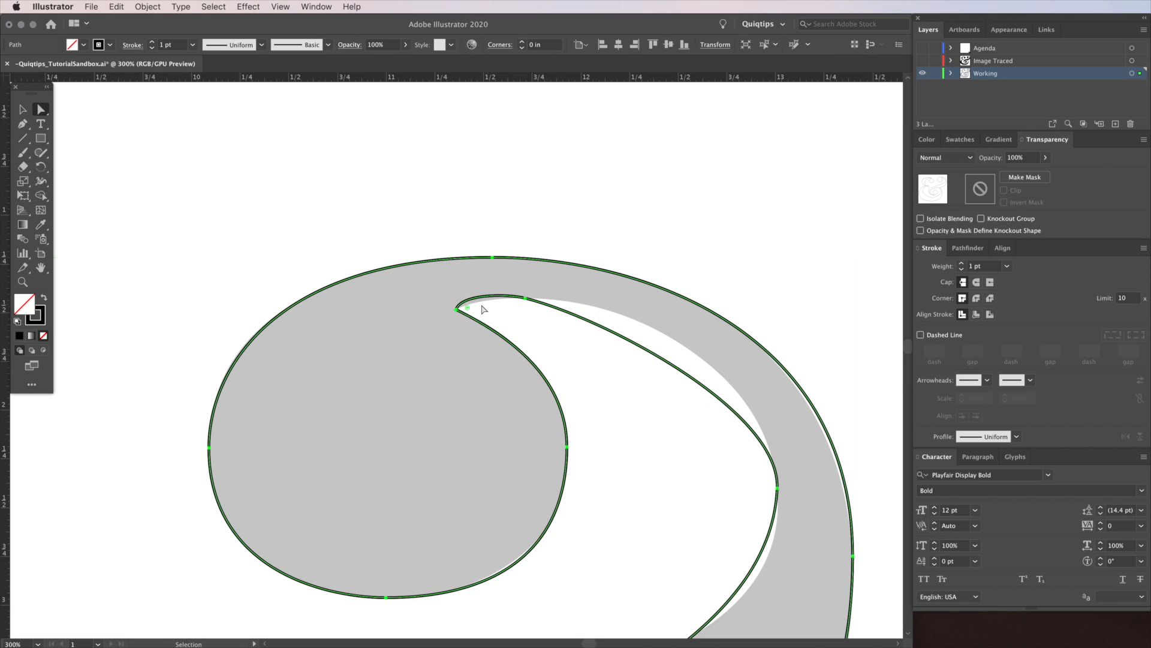
Fit the upper-right hook's inner top curve by adjusting the tip's handle and extending the inner top anchor's handle horizontally
{"action": "left_click", "coordinate": [457, 310]}
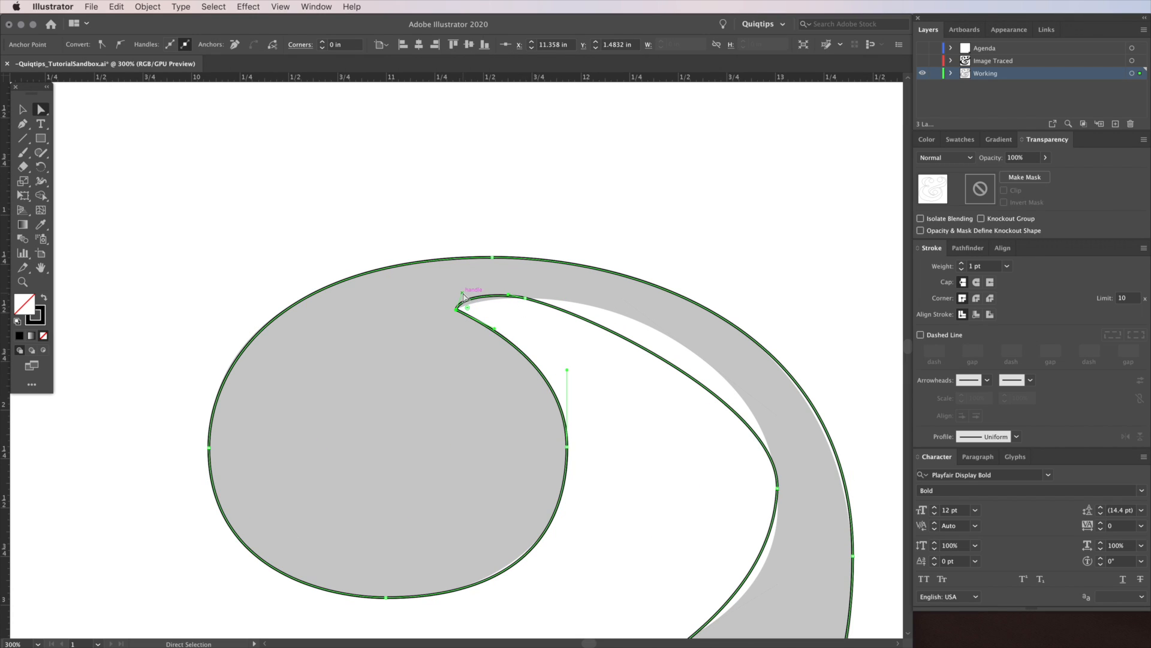
{"action": "left_click", "coordinate": [525, 298]}
{"action": "left_click_drag", "start_coordinate": [602, 314], "coordinate": [655, 287]}
Select the anchor at the right extreme of the upper-right hook's inner edge and straighten its handles vertically
{"action": "scroll", "coordinate": [548, 355], "scroll_direction": "right", "scroll_amount": 6}
{"action": "scroll", "coordinate": [548, 355], "scroll_direction": "down", "scroll_amount": 2}
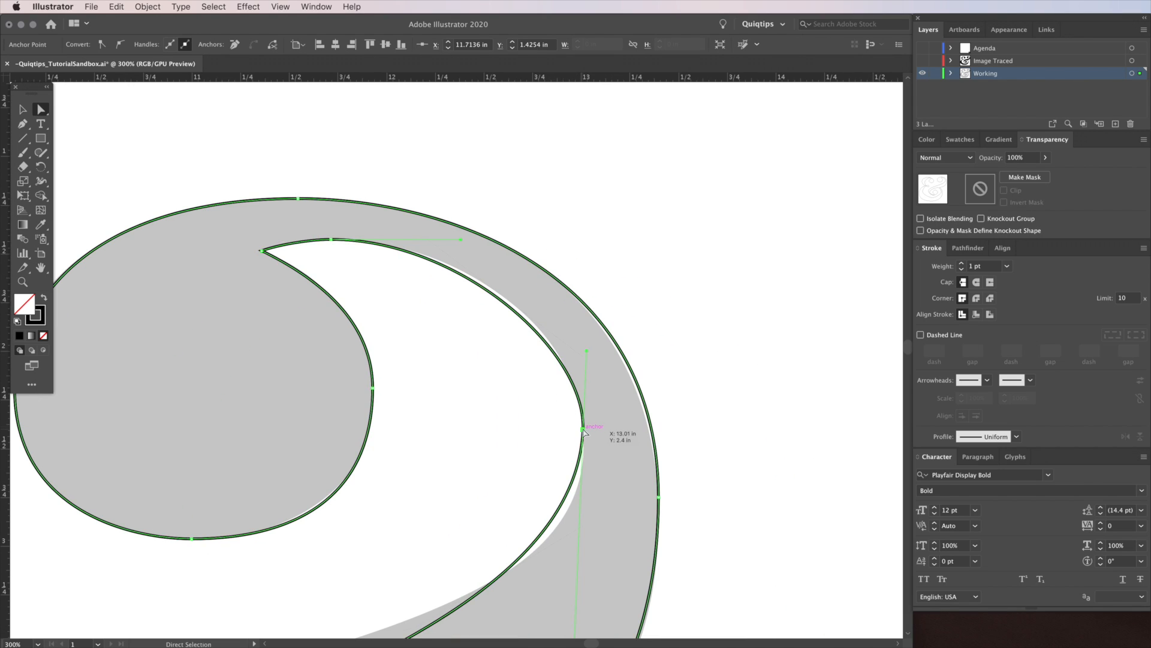
{"action": "scroll", "coordinate": [581, 329], "scroll_direction": "down", "scroll_amount": 5}
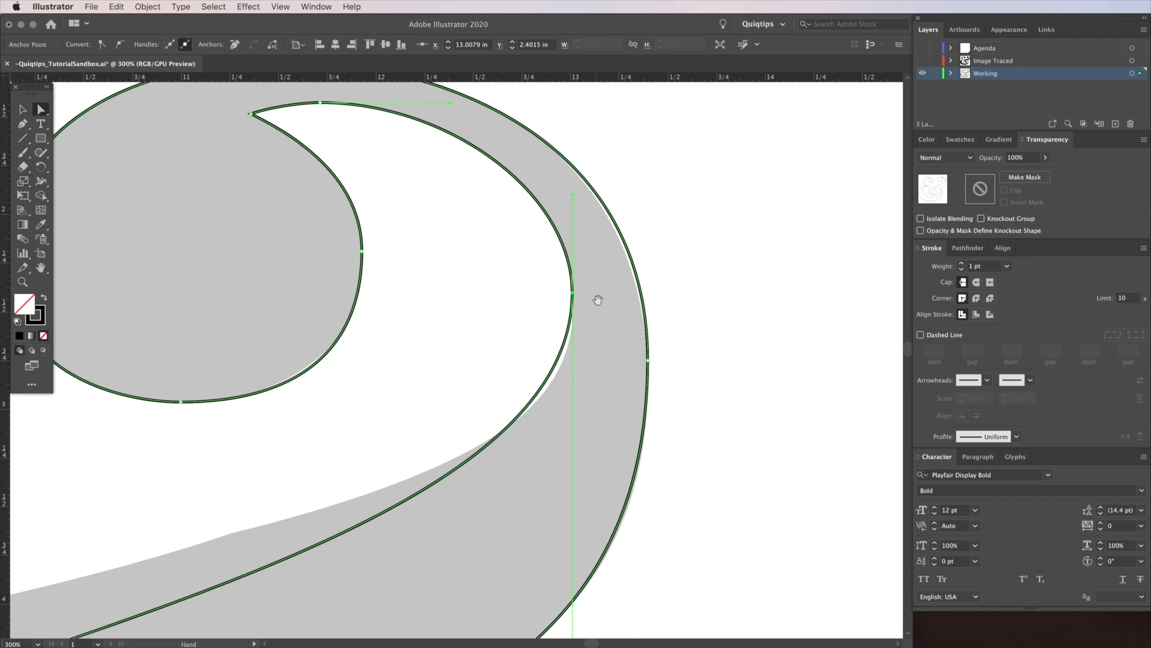
{"action": "scroll", "coordinate": [594, 437], "scroll_direction": "down", "scroll_amount": 3}
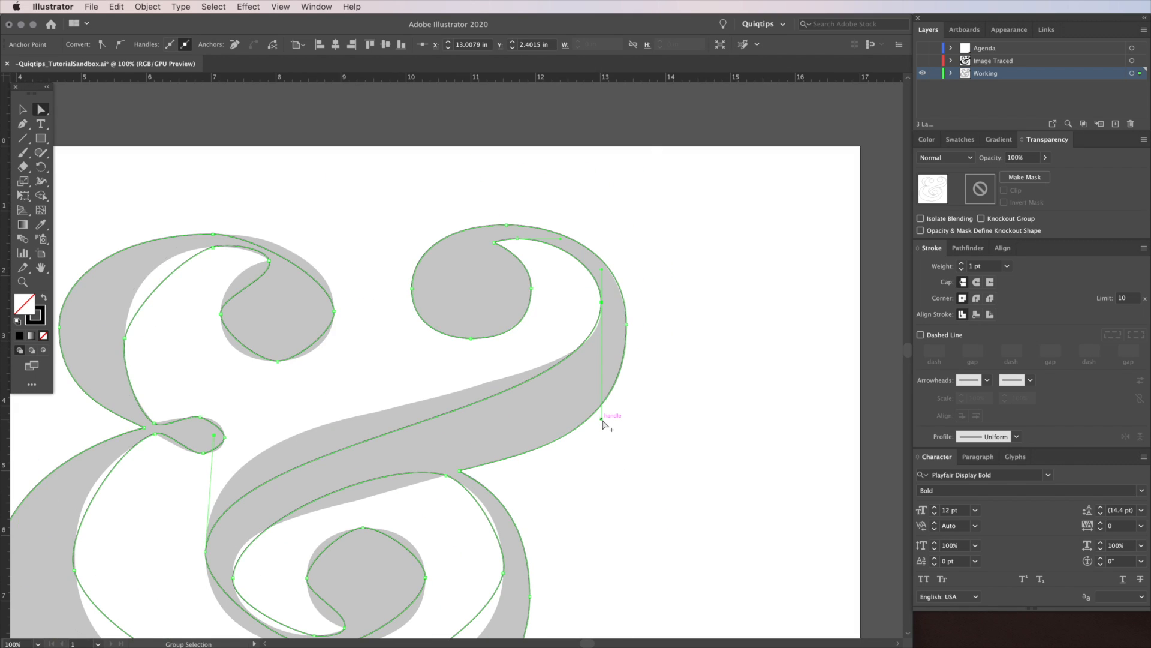
Fit the diagonal stroke's upper edge by lengthening and straightening the vertical handles of the anchors at its two ends
{"action": "scroll", "coordinate": [603, 423], "scroll_direction": "up", "scroll_amount": 2}
{"action": "left_click_drag", "start_coordinate": [600, 420], "coordinate": [603, 439]}
{"action": "scroll", "coordinate": [479, 468], "scroll_direction": "left", "scroll_amount": 5}
{"action": "scroll", "coordinate": [479, 468], "scroll_direction": "down", "scroll_amount": 2}
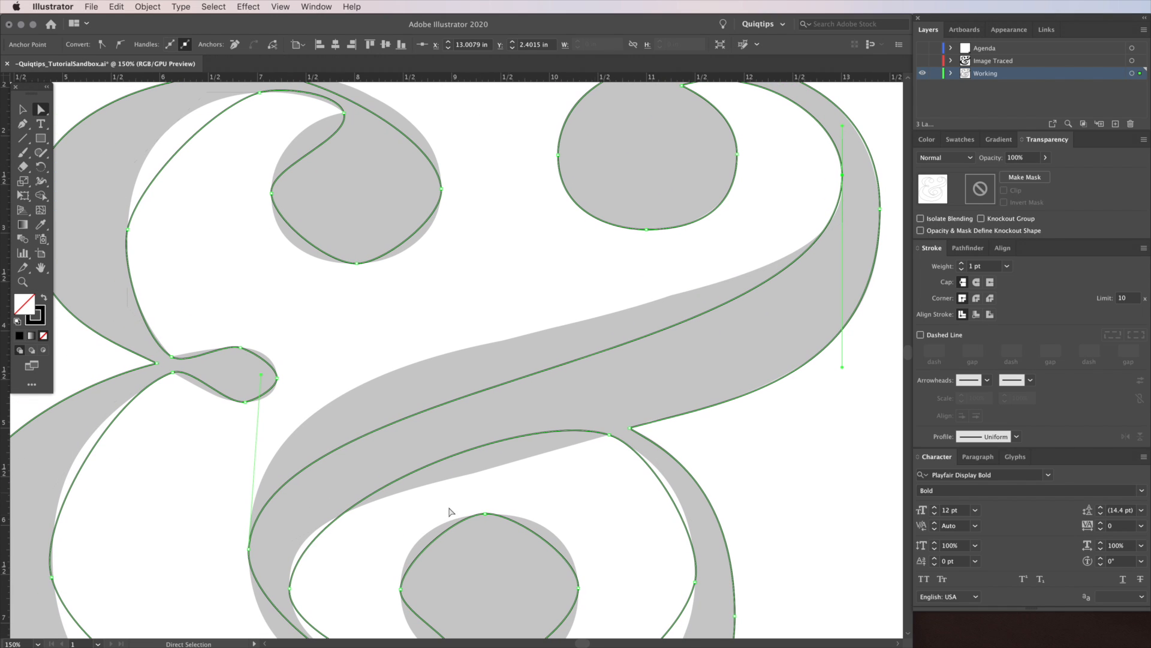
{"action": "left_click_drag", "start_coordinate": [260, 374], "coordinate": [249, 350]}
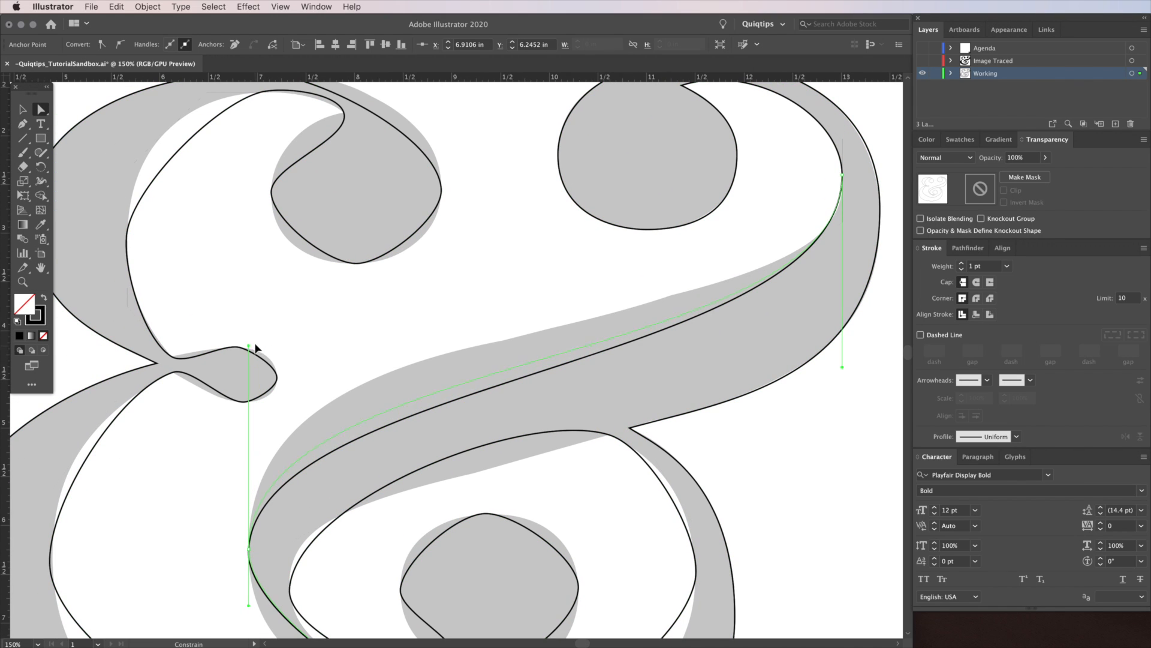
{"action": "left_click_drag", "start_coordinate": [250, 276], "coordinate": [249, 256]}
{"action": "left_click_drag", "start_coordinate": [842, 369], "coordinate": [841, 371]}
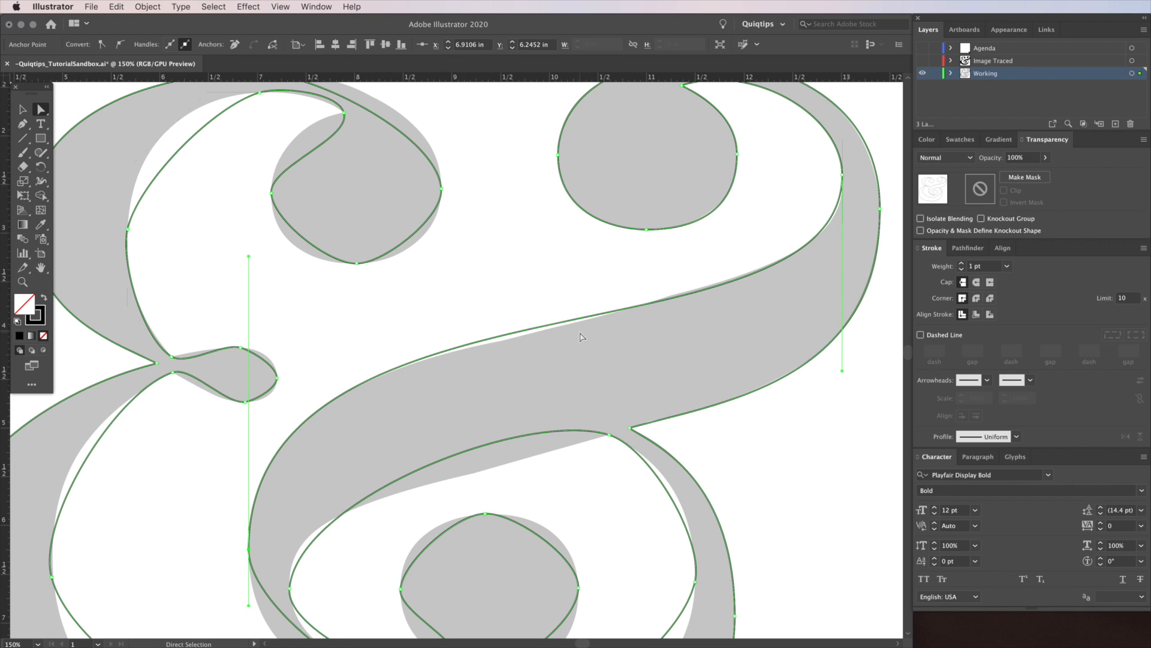
Add an anchor midway along the diagonal stroke's upper edge and move it and the surrounding handles onto the gray shape
{"action": "key", "text": "plus"}
{"action": "left_click", "coordinate": [537, 327]}
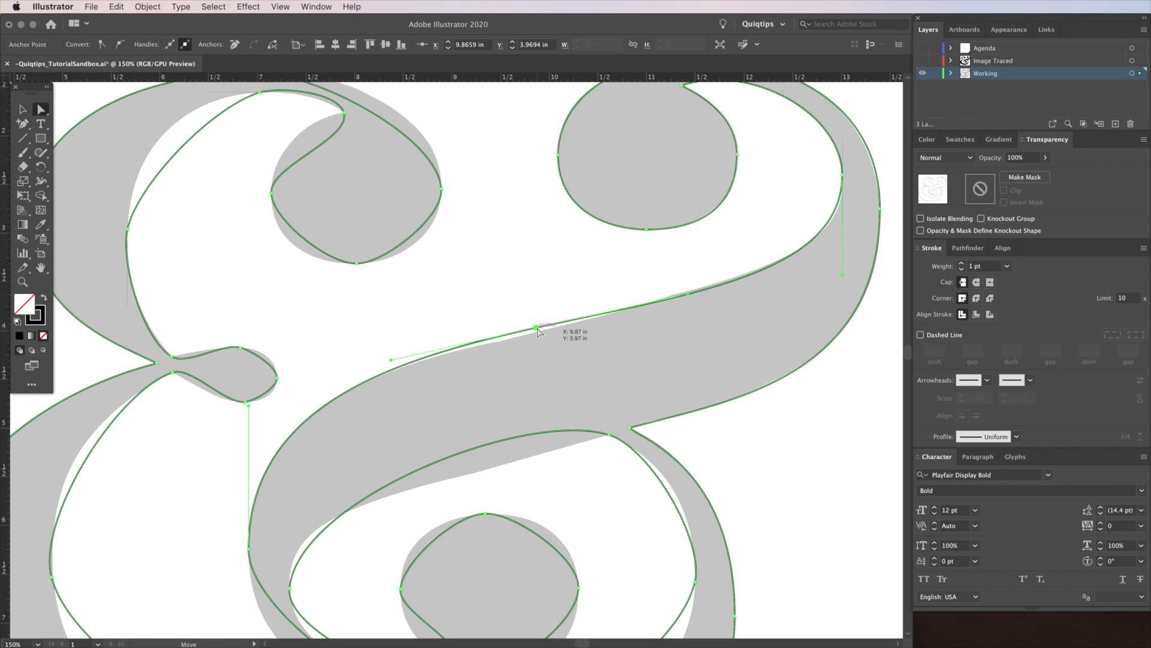
{"action": "left_click_drag", "start_coordinate": [536, 329], "coordinate": [533, 335]}
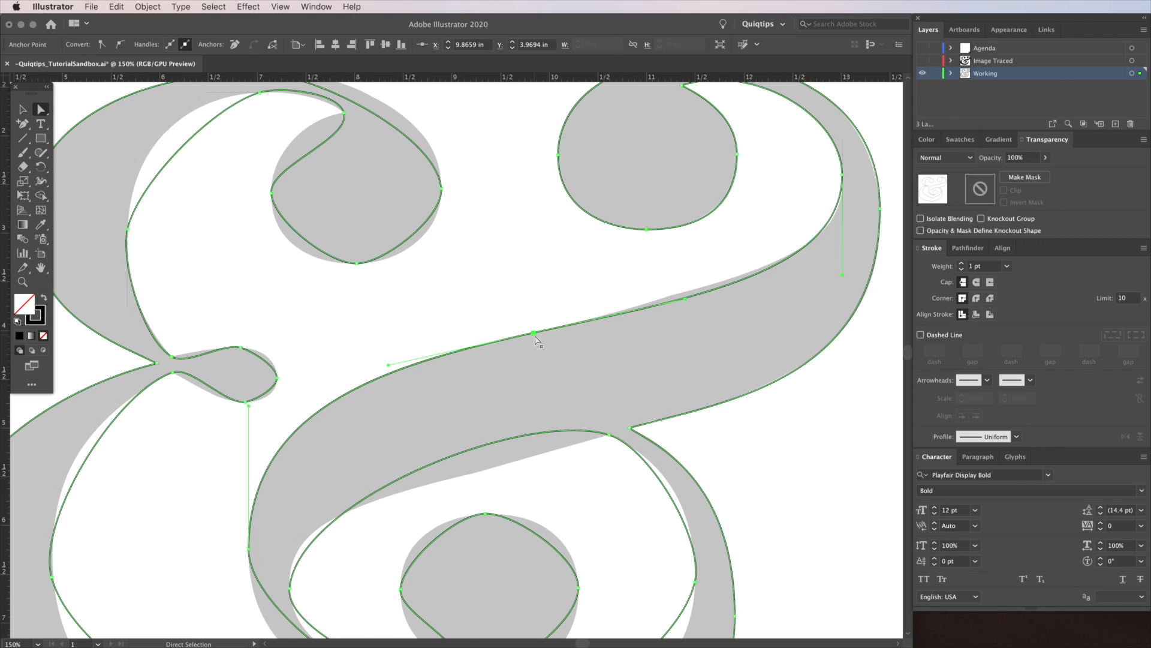
{"action": "left_click_drag", "start_coordinate": [519, 423], "coordinate": [531, 400]}
{"action": "left_click_drag", "start_coordinate": [854, 249], "coordinate": [854, 238]}
{"action": "left_click_drag", "start_coordinate": [856, 158], "coordinate": [854, 196]}
{"action": "left_click", "coordinate": [852, 192]}
{"action": "left_click_drag", "start_coordinate": [852, 277], "coordinate": [858, 282]}
{"action": "left_click_drag", "start_coordinate": [697, 313], "coordinate": [693, 310]}
Fit the central spiral's outer curve from the left stem around the bottom to the ball's right side, and deselect the path
{"action": "left_click_drag", "start_coordinate": [674, 404], "coordinate": [741, 254]}
{"action": "key", "text": "v"}
{"action": "left_click_drag", "start_coordinate": [329, 429], "coordinate": [425, 367]}
{"action": "key", "text": "a"}
{"action": "left_click", "coordinate": [423, 352]}
{"action": "left_click_drag", "start_coordinate": [419, 414], "coordinate": [437, 517]}
{"action": "left_click_drag", "start_coordinate": [554, 535], "coordinate": [545, 550]}
{"action": "left_click_drag", "start_coordinate": [658, 538], "coordinate": [712, 542]}
{"action": "left_click_drag", "start_coordinate": [768, 479], "coordinate": [777, 498]}
{"action": "left_click_drag", "start_coordinate": [803, 446], "coordinate": [715, 428]}
{"action": "key", "text": "v"}
{"action": "left_click", "coordinate": [752, 380]}
{"action": "key", "text": "a"}
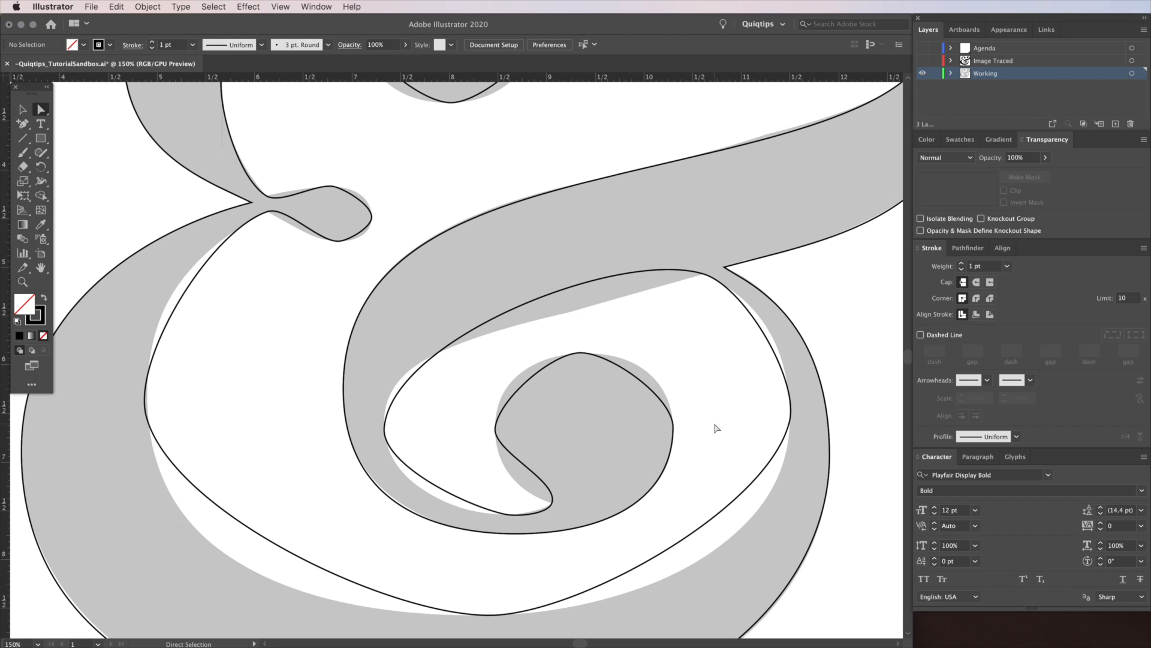
Round the lower ball's upper half by extending the right extreme's handle upward and the top anchor's handle horizontally
{"action": "left_click", "coordinate": [674, 427]}
{"action": "left_click_drag", "start_coordinate": [674, 399], "coordinate": [674, 368]}
{"action": "left_click", "coordinate": [580, 352]}
{"action": "left_click_drag", "start_coordinate": [554, 353], "coordinate": [530, 353]}
{"action": "key", "text": "super+equal"}
{"action": "key", "text": "super+equal"}
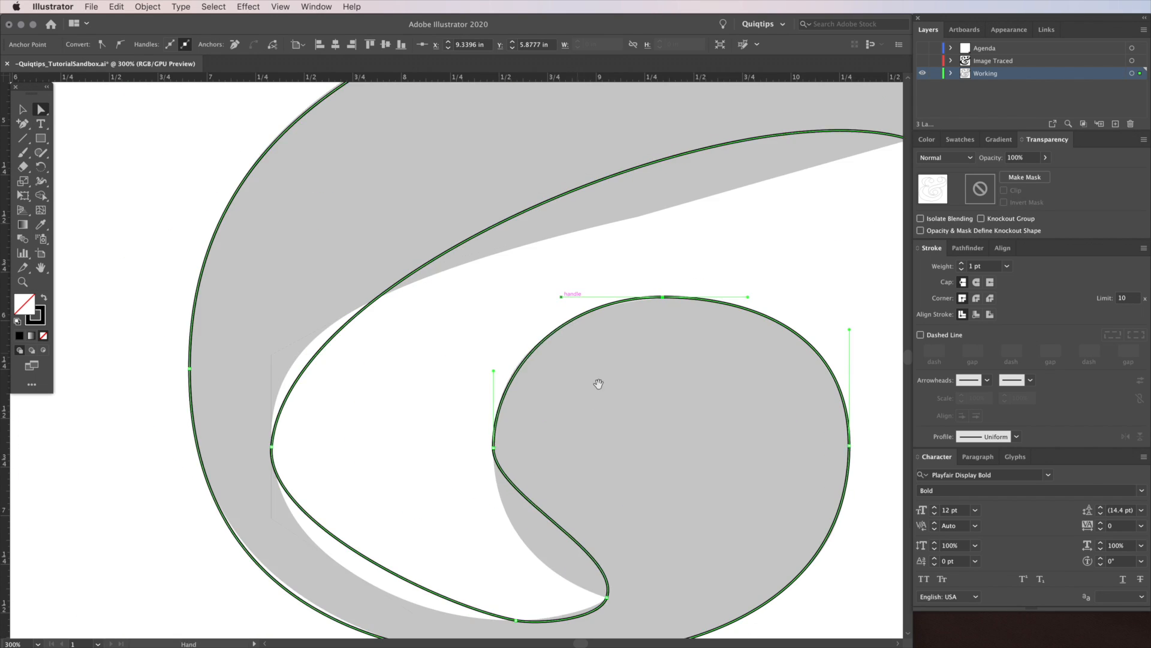
Fit the lower ball's left side and the spiral's inner bottom curve by adjusting their handles
{"action": "left_click_drag", "start_coordinate": [598, 383], "coordinate": [609, 250]}
{"action": "left_click_drag", "start_coordinate": [505, 361], "coordinate": [509, 453]}
{"action": "left_click", "coordinate": [527, 487]}
{"action": "left_click_drag", "start_coordinate": [452, 486], "coordinate": [436, 486]}
Fit the diagonal stroke's underside by extending the spiral's inner left handle upward and pulling out the right junction anchor's handle
{"action": "left_click_drag", "start_coordinate": [408, 312], "coordinate": [571, 493]}
{"action": "left_click", "coordinate": [445, 495]}
{"action": "left_click_drag", "start_coordinate": [444, 419], "coordinate": [444, 316]}
{"action": "key", "text": "super+minus"}
{"action": "left_click_drag", "start_coordinate": [540, 336], "coordinate": [483, 355]}
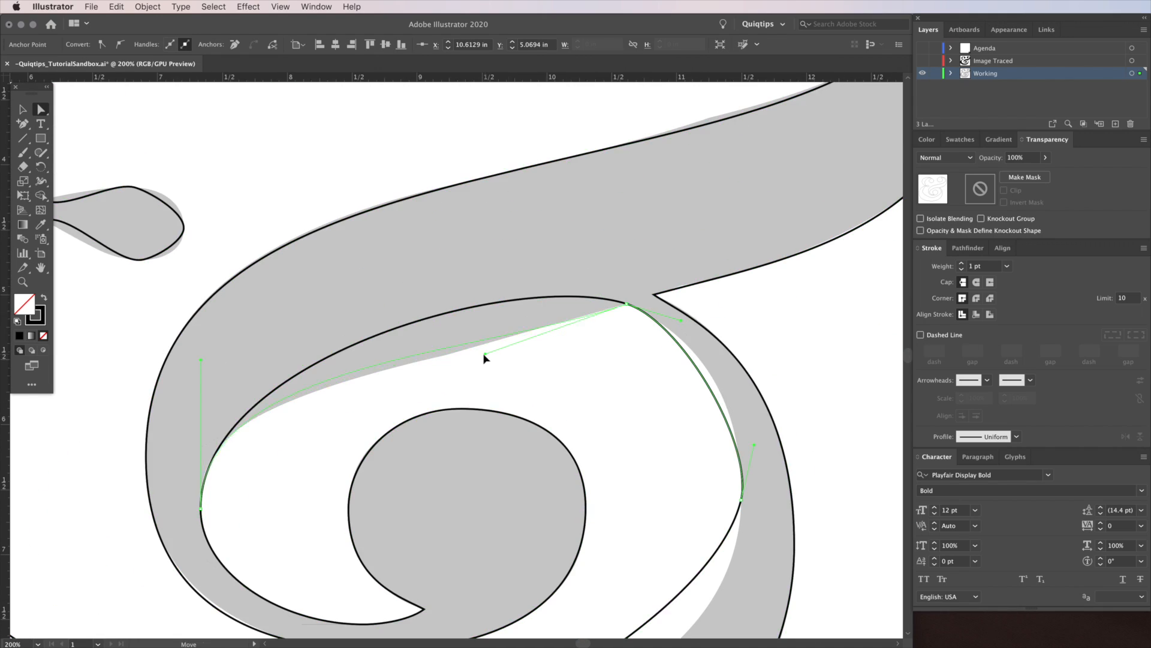
Fit the lower bowl's inner edge by adjusting the handles and anchors at its right, bottom and left extremes
{"action": "left_click_drag", "start_coordinate": [702, 348], "coordinate": [701, 303]}
{"action": "left_click", "coordinate": [561, 454]}
{"action": "left_click_drag", "start_coordinate": [428, 454], "coordinate": [691, 459]}
{"action": "left_click_drag", "start_coordinate": [396, 325], "coordinate": [362, 329]}
{"action": "left_click_drag", "start_coordinate": [690, 459], "coordinate": [539, 458]}
{"action": "key", "text": "super+equal"}
{"action": "key", "text": "super+equal"}
{"action": "left_click_drag", "start_coordinate": [428, 450], "coordinate": [430, 458]}
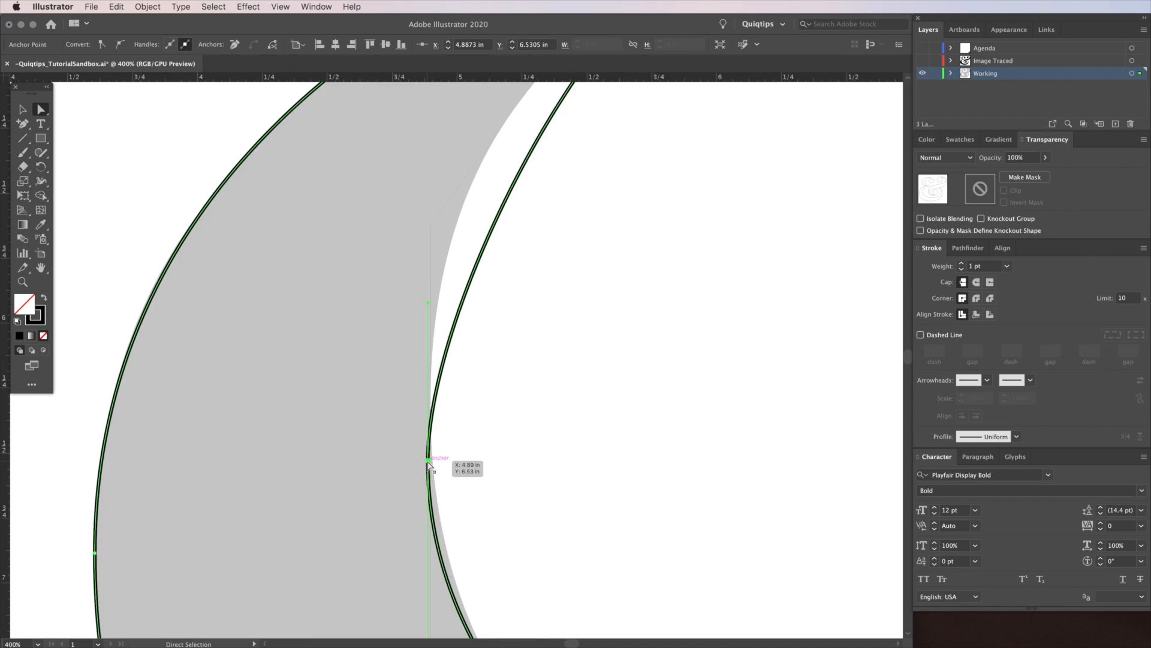
Fit the small teardrop at the left crossing by adjusting its anchor handles to the gray shape
{"action": "key", "text": "super+minus"}
{"action": "key", "text": "super+minus"}
{"action": "left_click", "coordinate": [527, 300]}
{"action": "left_click_drag", "start_coordinate": [549, 289], "coordinate": [551, 313]}
{"action": "left_click", "coordinate": [666, 308]}
Fit the upper-left bowl's inner edge by extending the left extreme's handle upward and straightening the inner top anchor's handle
{"action": "left_click_drag", "start_coordinate": [540, 198], "coordinate": [638, 489]}
{"action": "left_click", "coordinate": [568, 396]}
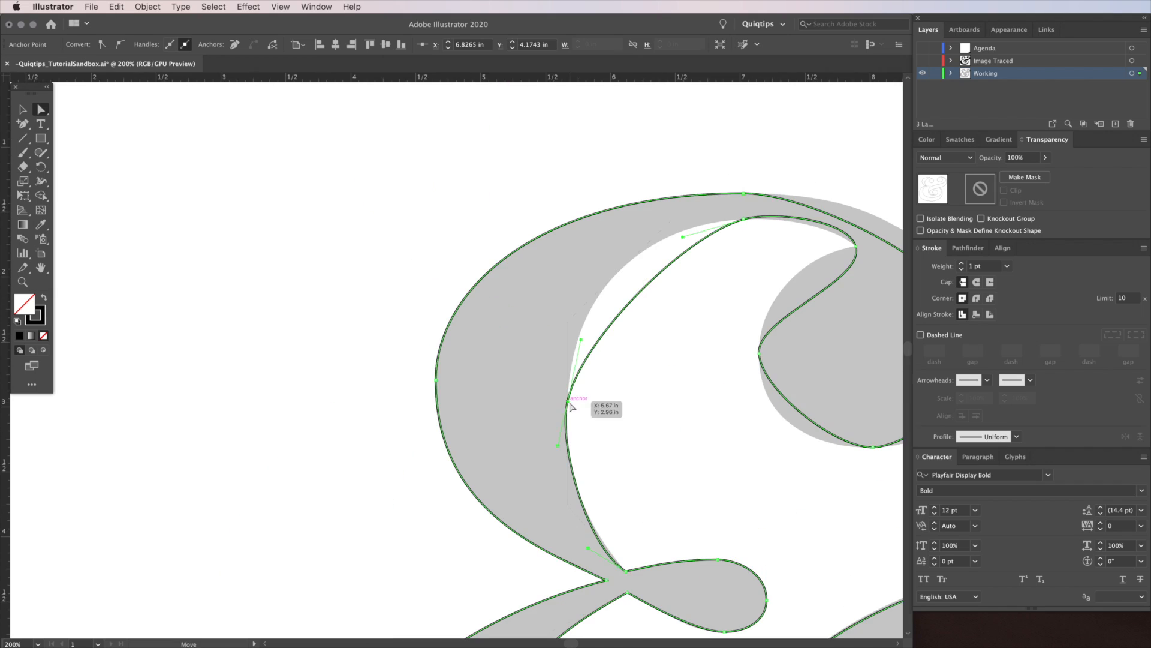
{"action": "left_click_drag", "start_coordinate": [580, 342], "coordinate": [567, 264]}
{"action": "left_click_drag", "start_coordinate": [646, 348], "coordinate": [547, 473]}
{"action": "left_click_drag", "start_coordinate": [586, 361], "coordinate": [574, 339]}
{"action": "left_click", "coordinate": [645, 339]}
Fit the curve from the upper-left hook's inner tip to the ball's left side by adjusting the tip's handles
{"action": "key", "text": "super+equal"}
{"action": "left_click", "coordinate": [668, 360]}
{"action": "left_click_drag", "start_coordinate": [655, 319], "coordinate": [638, 335]}
{"action": "left_click_drag", "start_coordinate": [711, 330], "coordinate": [614, 322]}
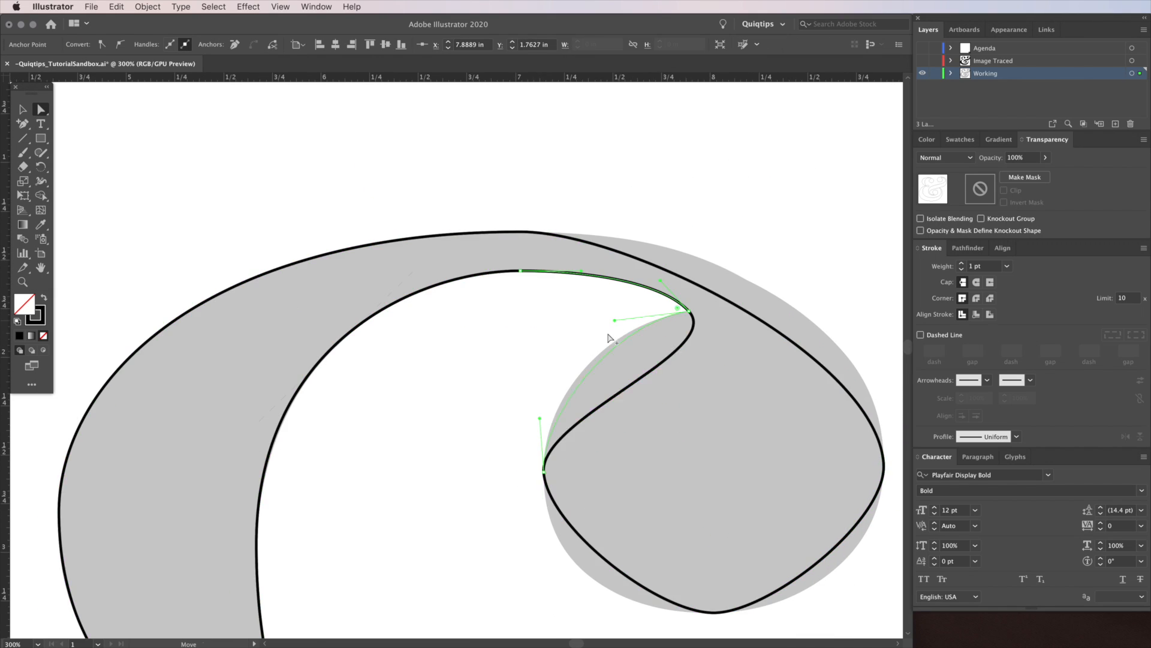
Round the upper-left ball's lower half by adjusting the handles of its bottom and right extreme anchors
{"action": "left_click_drag", "start_coordinate": [630, 480], "coordinate": [629, 337]}
{"action": "left_click", "coordinate": [712, 470]}
{"action": "left_click_drag", "start_coordinate": [660, 470], "coordinate": [640, 471]}
{"action": "left_click", "coordinate": [761, 323]}
{"action": "left_click_drag", "start_coordinate": [762, 381], "coordinate": [763, 398]}
Fit the upper-left hook's outer edge by extending the ball's right extreme handle upward and the outer top anchor's handle
{"action": "left_click_drag", "start_coordinate": [814, 327], "coordinate": [810, 433]}
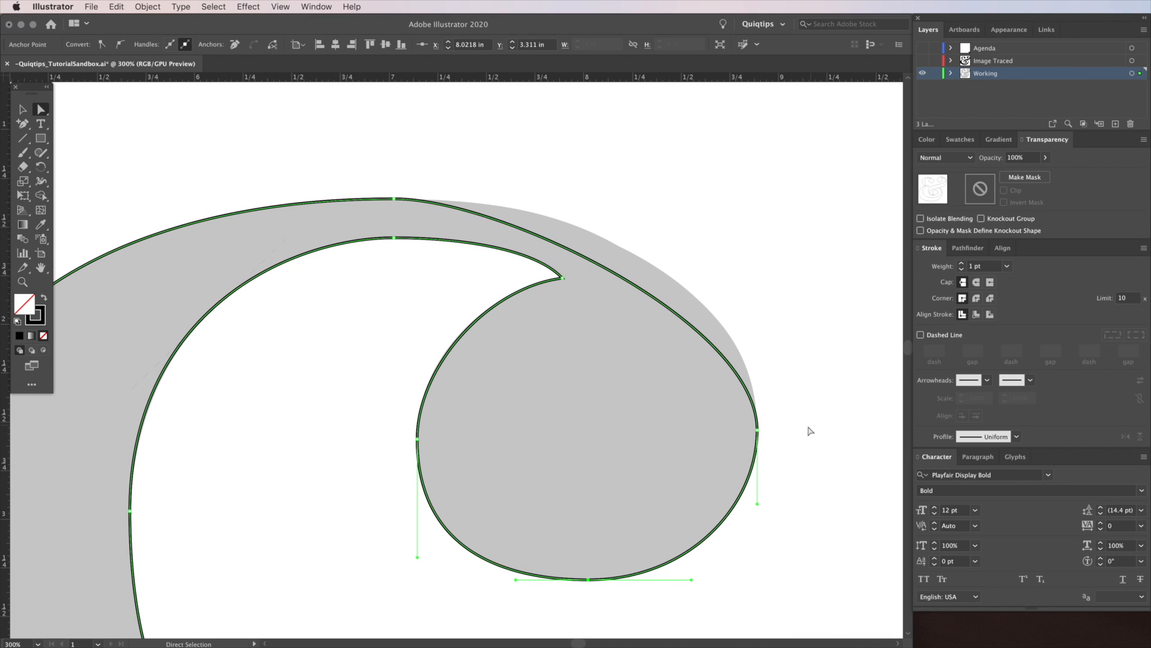
{"action": "left_click", "coordinate": [757, 430]}
{"action": "left_click_drag", "start_coordinate": [758, 325], "coordinate": [760, 248]}
{"action": "mouse_move", "coordinate": [502, 199]}
{"action": "left_mouse_down"}
{"action": "mouse_move", "coordinate": [542, 198]}
{"action": "mouse_move", "coordinate": [520, 193]}
{"action": "left_mouse_up"}
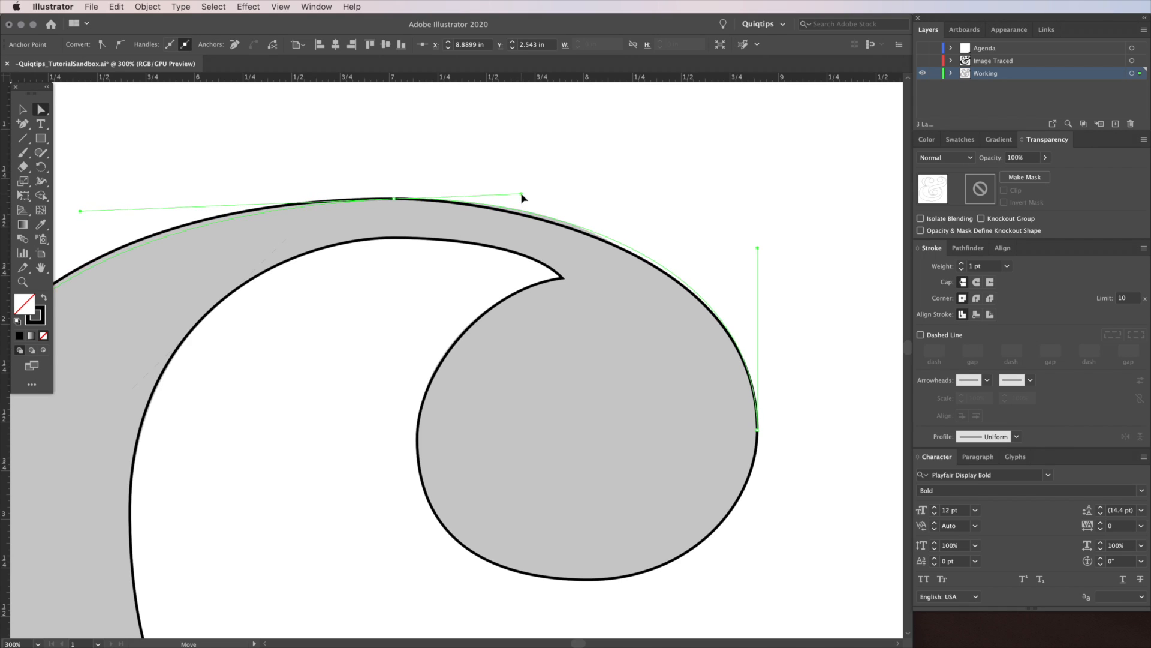
Refine the upper-left bowl's inner curve by nudging the left extreme's upper handle and the inner top anchor's left handle
{"action": "scroll", "coordinate": [491, 203], "scroll_direction": "up", "scroll_amount": 2}
{"action": "scroll", "coordinate": [459, 213], "scroll_direction": "left", "scroll_amount": 10}
{"action": "left_click", "coordinate": [269, 522]}
{"action": "left_click_drag", "start_coordinate": [274, 374], "coordinate": [274, 368]}
{"action": "left_click_drag", "start_coordinate": [417, 254], "coordinate": [421, 251]}
{"action": "scroll", "coordinate": [469, 280], "scroll_direction": "down", "scroll_amount": 4}
Select the whole ampersand path, swap its fill and stroke for a solid black fill with no stroke, and deselect it
{"action": "key", "text": "v"}
{"action": "left_click", "coordinate": [327, 317]}
{"action": "left_click_drag", "start_coordinate": [327, 317], "coordinate": [319, 243]}
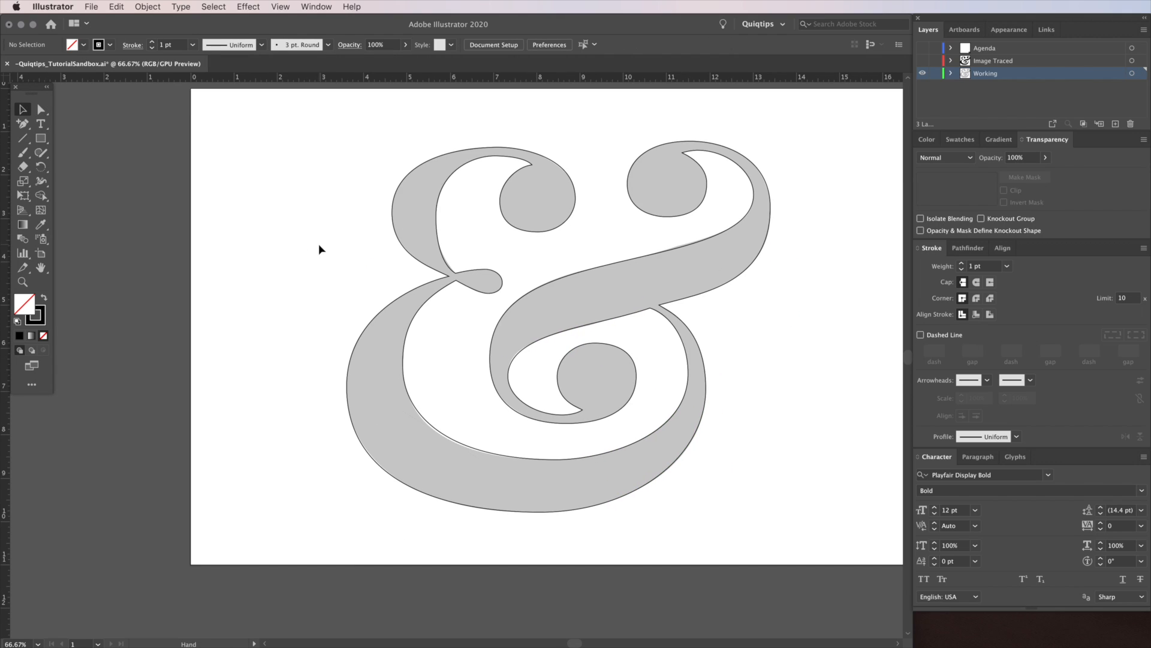
{"action": "left_click", "coordinate": [438, 239]}
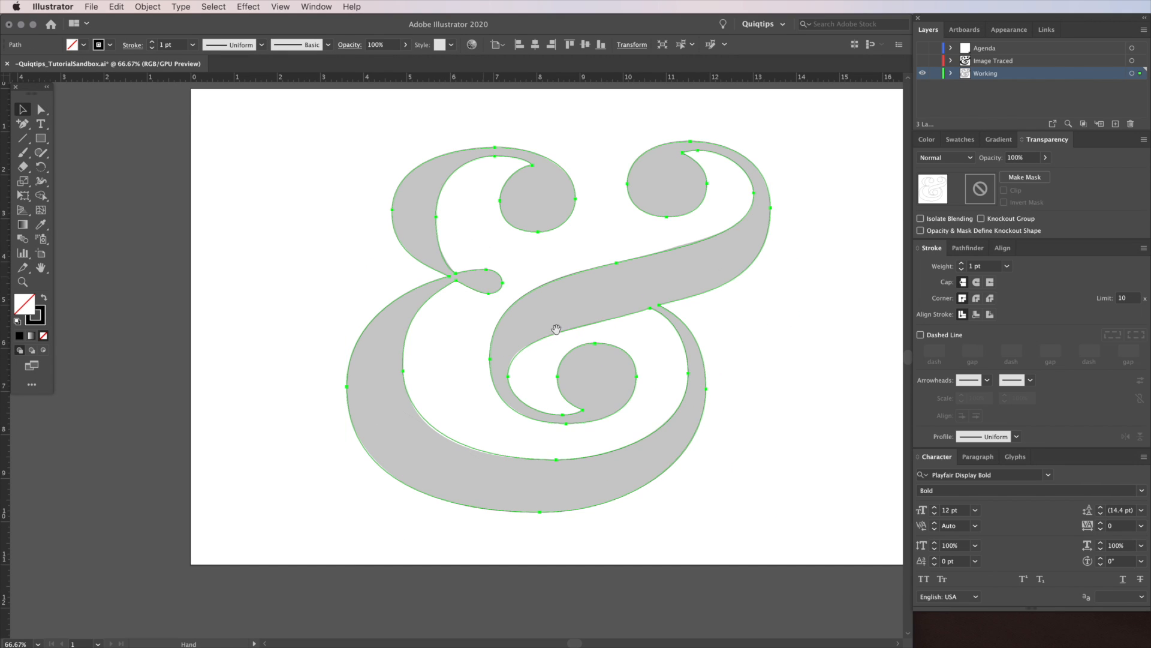
{"action": "left_click_drag", "start_coordinate": [555, 326], "coordinate": [484, 309]}
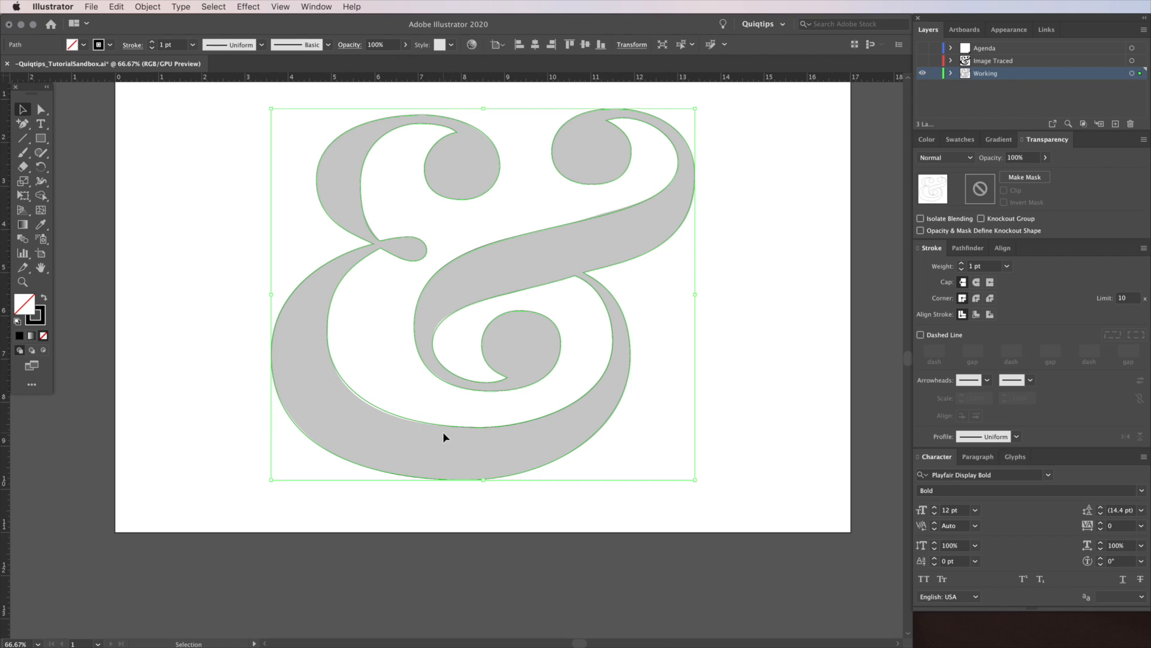
{"action": "key", "text": "shift+x"}
{"action": "left_click_drag", "start_coordinate": [722, 345], "coordinate": [761, 390]}
{"action": "left_click", "coordinate": [754, 370]}
Try thinning the lower bowl by moving its inner bottom anchor down and inner left anchor outward, and undo both moves
{"action": "key", "text": "a"}
{"action": "left_click", "coordinate": [565, 329]}
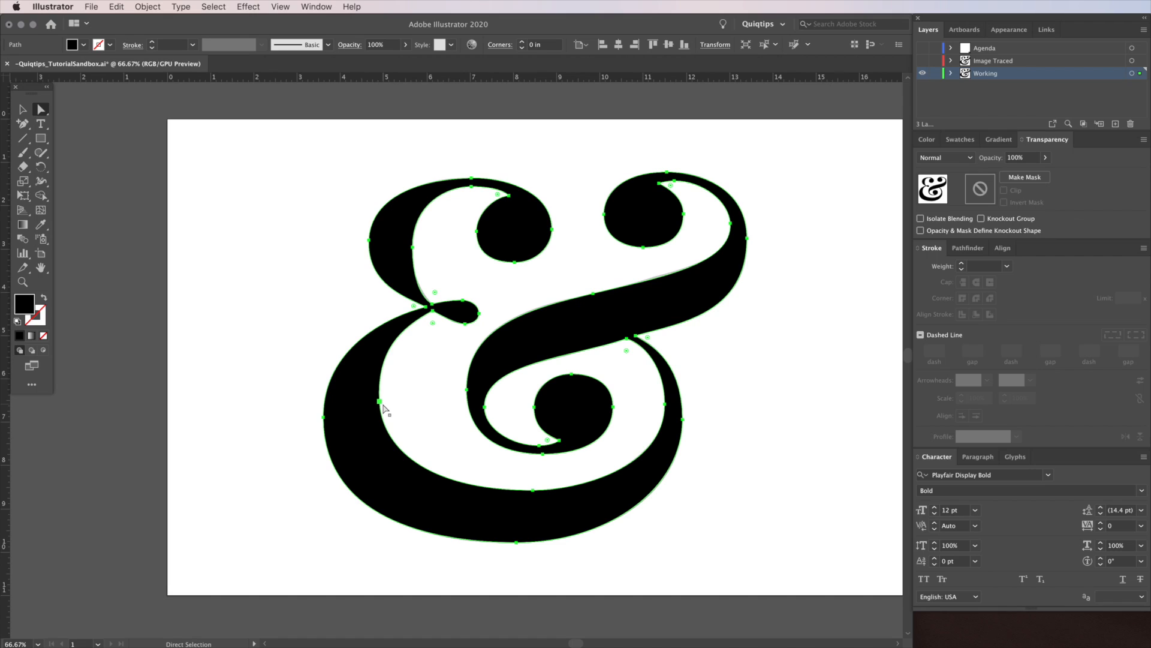
{"action": "left_click", "coordinate": [533, 489]}
{"action": "left_click_drag", "start_coordinate": [533, 490], "coordinate": [527, 500]}
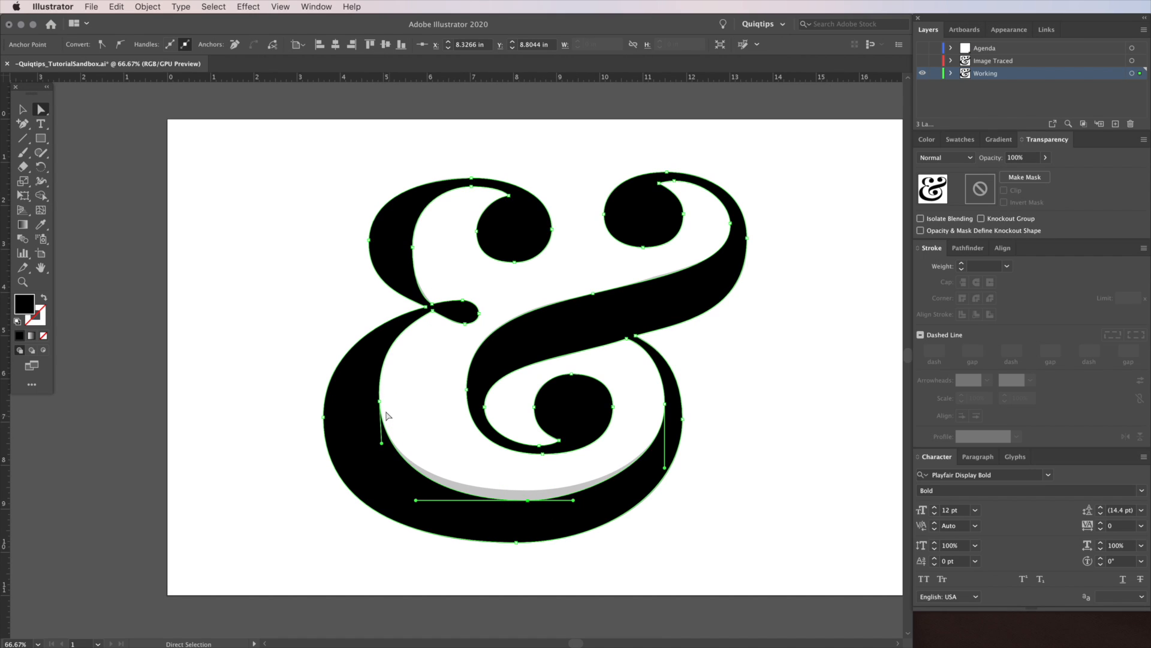
{"action": "left_click_drag", "start_coordinate": [379, 403], "coordinate": [369, 403]}
{"action": "left_click", "coordinate": [234, 372]}
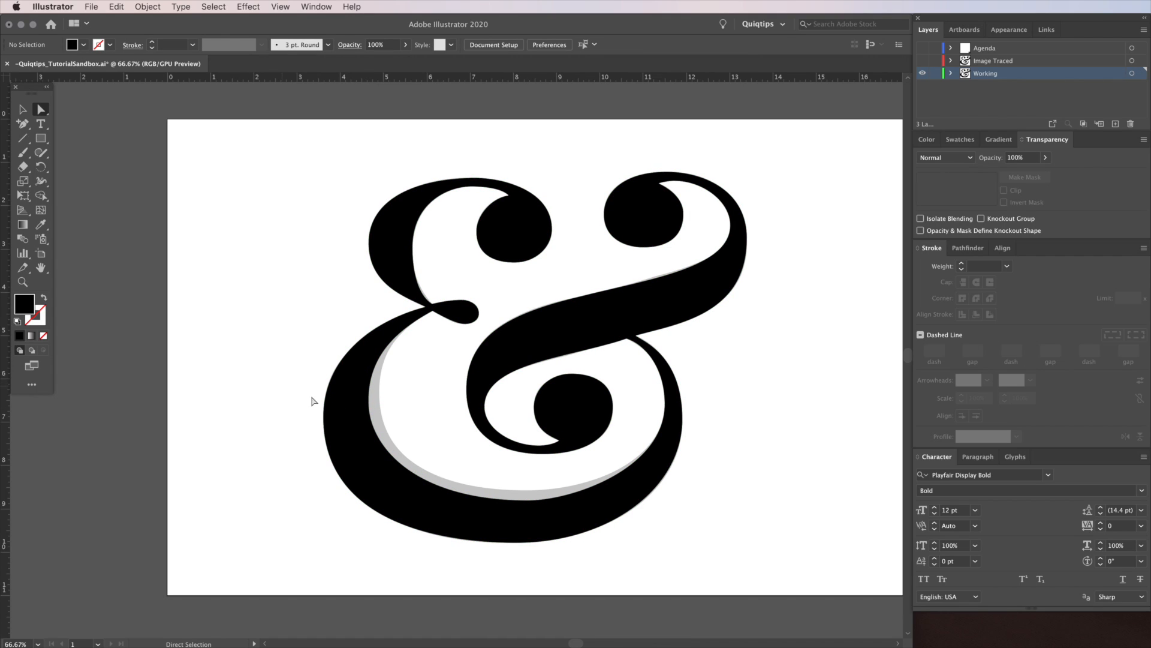
{"action": "key", "text": "super+z"}
{"action": "key", "text": "super+z"}
Try shifting the upper-right hook's anchors toward the ampersand's center and adjusting the outer right curve, and undo the changes
{"action": "left_click_drag", "start_coordinate": [605, 157], "coordinate": [773, 292]}
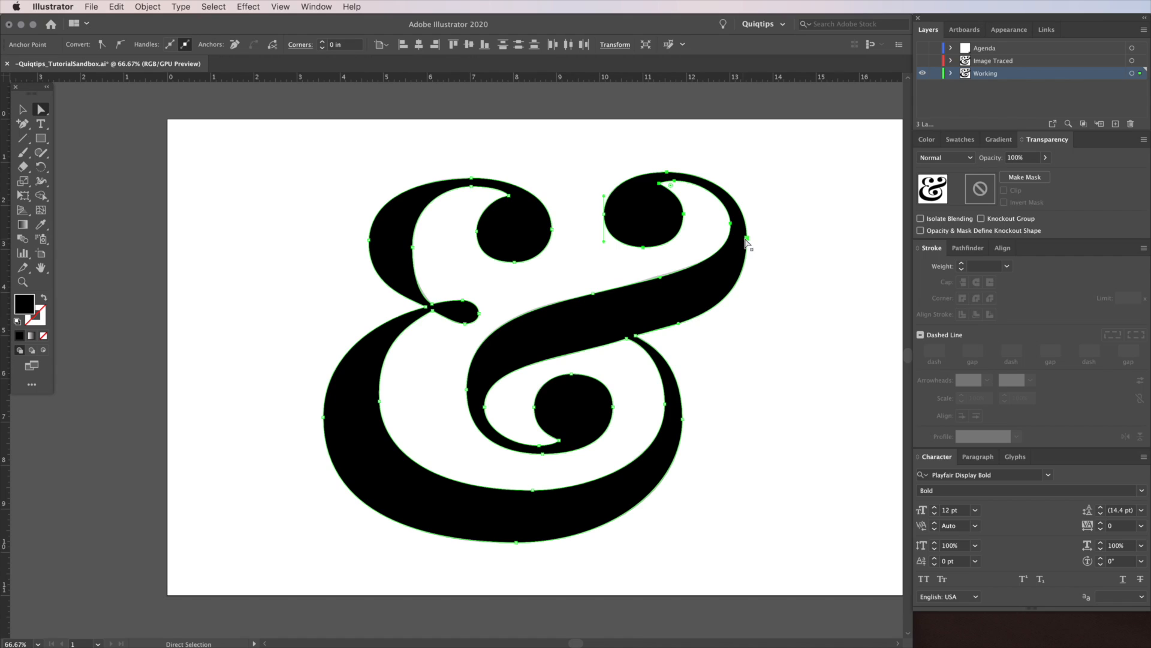
{"action": "left_click_drag", "start_coordinate": [744, 243], "coordinate": [721, 254]}
{"action": "key", "text": "super+z"}
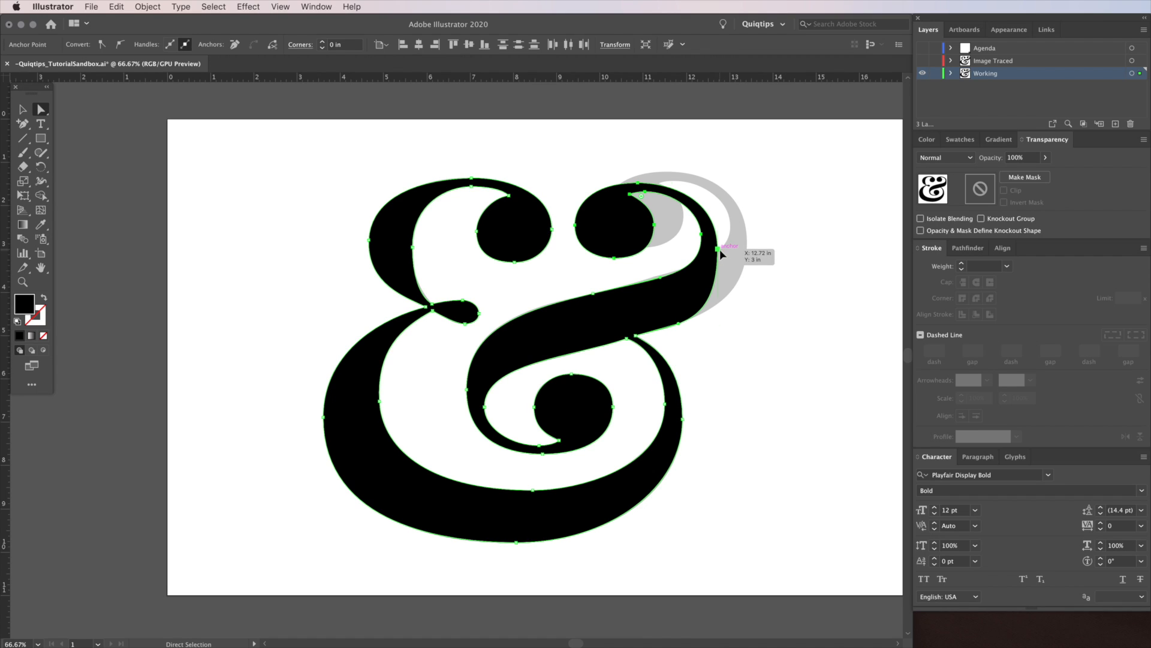
{"action": "left_click", "coordinate": [718, 248]}
{"action": "left_click_drag", "start_coordinate": [718, 325], "coordinate": [723, 324]}
{"action": "left_click_drag", "start_coordinate": [718, 249], "coordinate": [723, 249]}
{"action": "left_click", "coordinate": [789, 279]}
{"action": "key", "text": "super+z"}
{"action": "key", "text": "super+z"}
{"action": "key", "text": "super+z"}
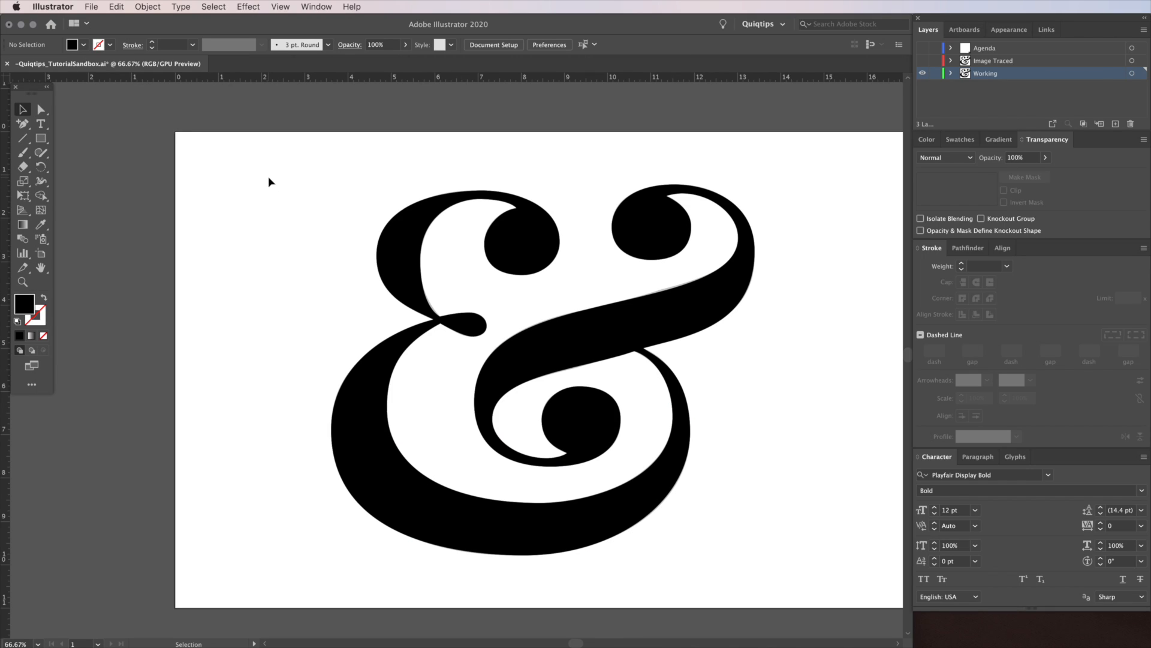
Select all of the ampersand's anchor points to review the finished outline, and clear the selection
{"action": "key", "text": "a"}
{"action": "left_click_drag", "start_coordinate": [275, 163], "coordinate": [802, 588]}
{"action": "left_click", "coordinate": [805, 450]}
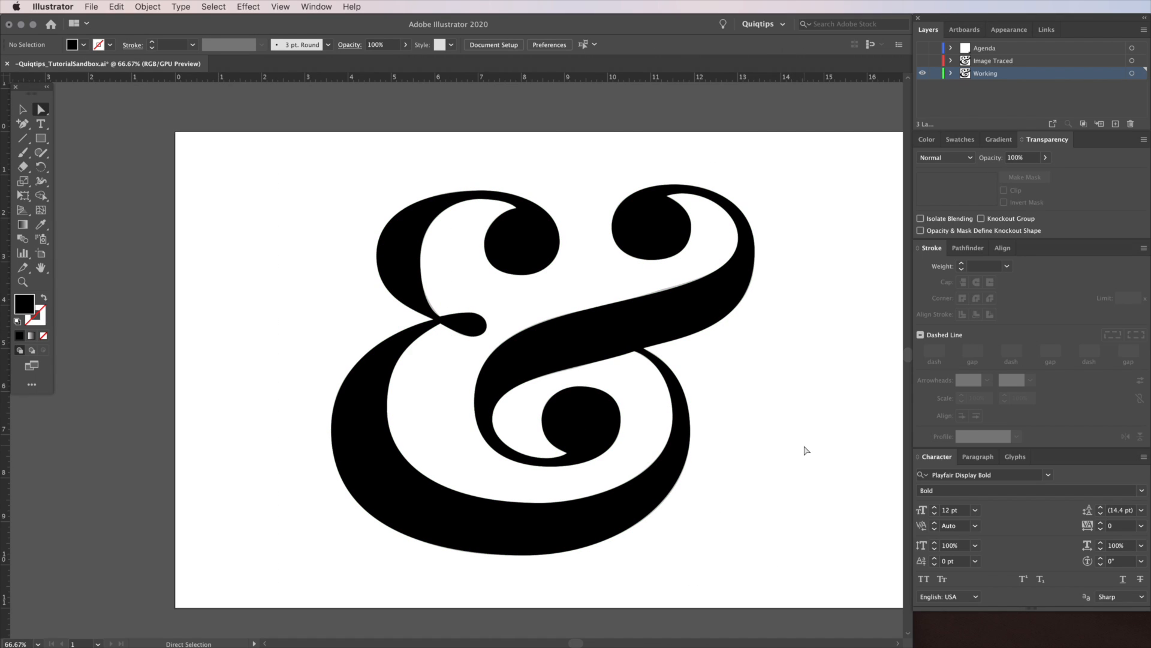